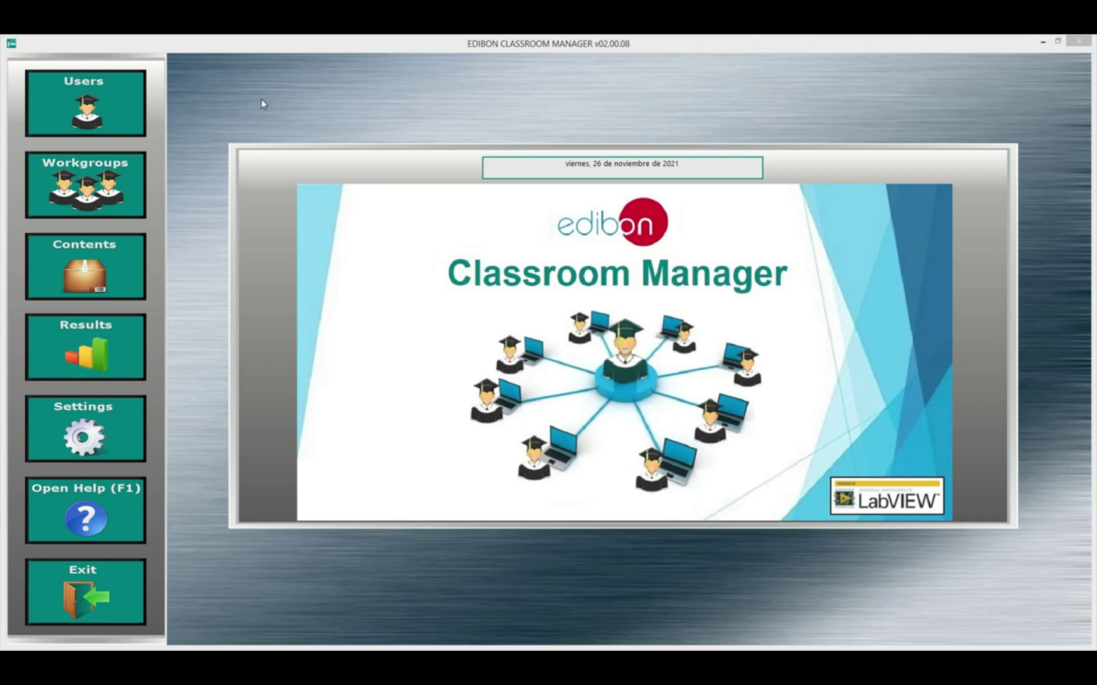
Step: Glance at the Context Help, then bring up the Users screen with registered users and a datasheet
{"action": "left_click", "coordinate": [261, 99]}
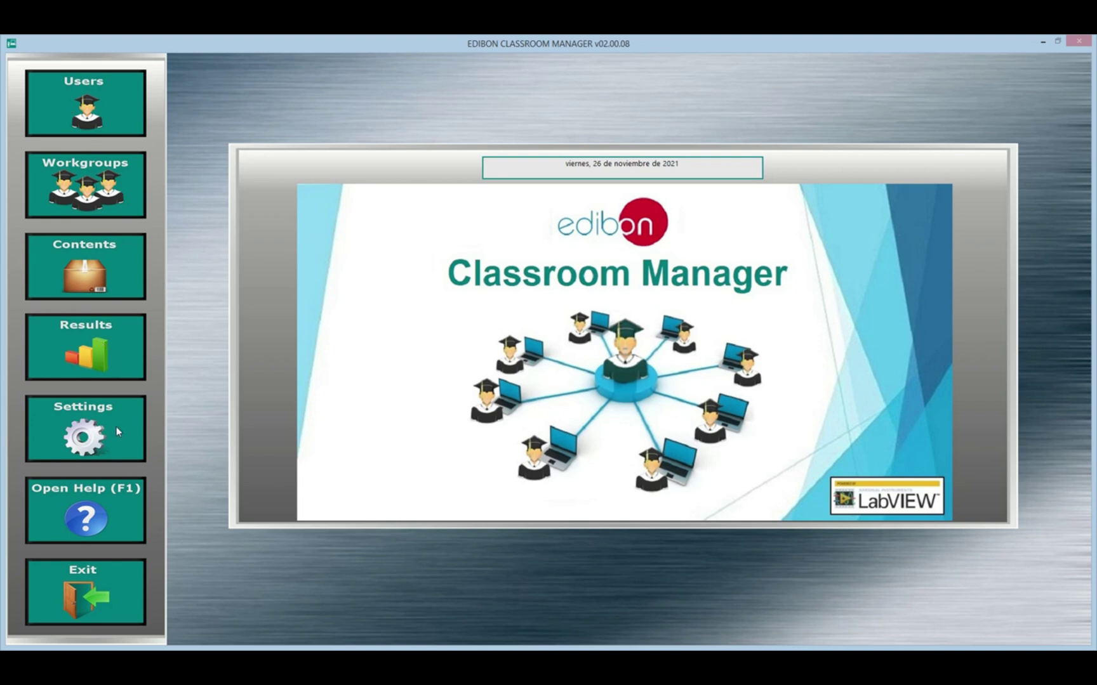
{"action": "left_click", "coordinate": [138, 515]}
{"action": "left_click", "coordinate": [138, 516]}
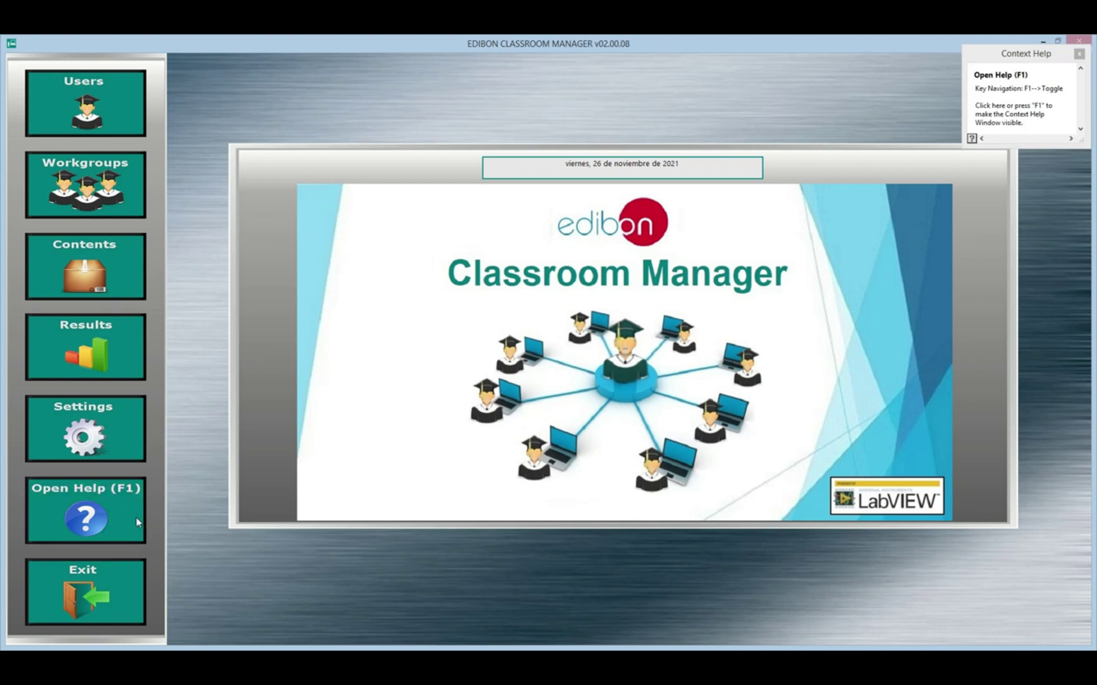
{"action": "left_click", "coordinate": [1078, 56]}
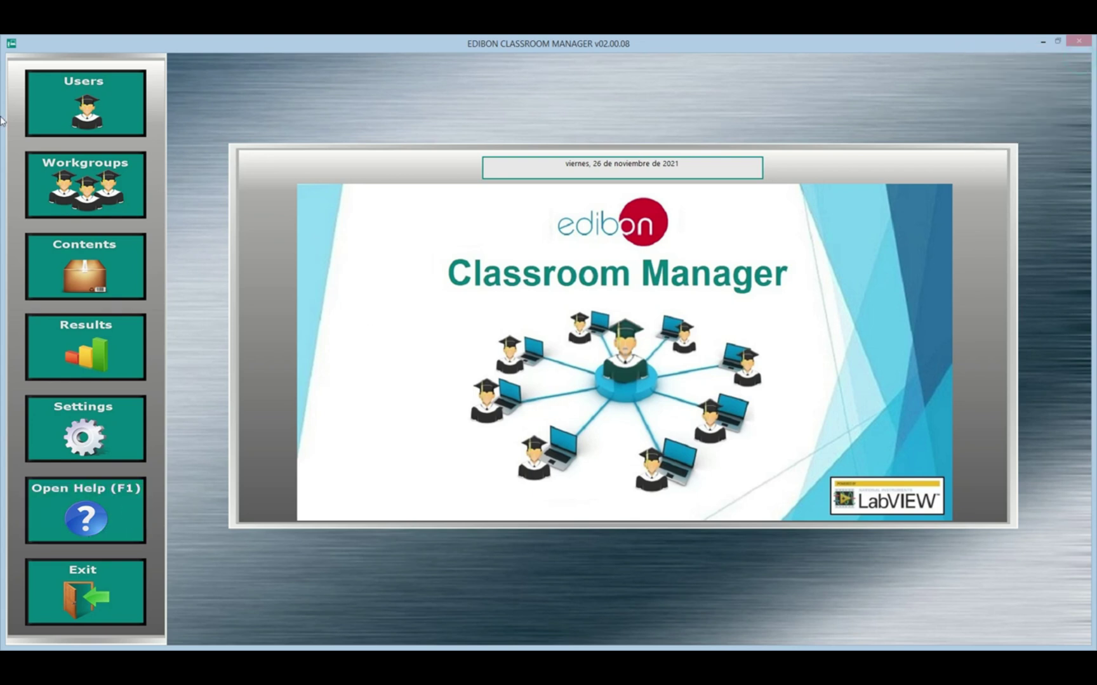
{"action": "left_click", "coordinate": [110, 90]}
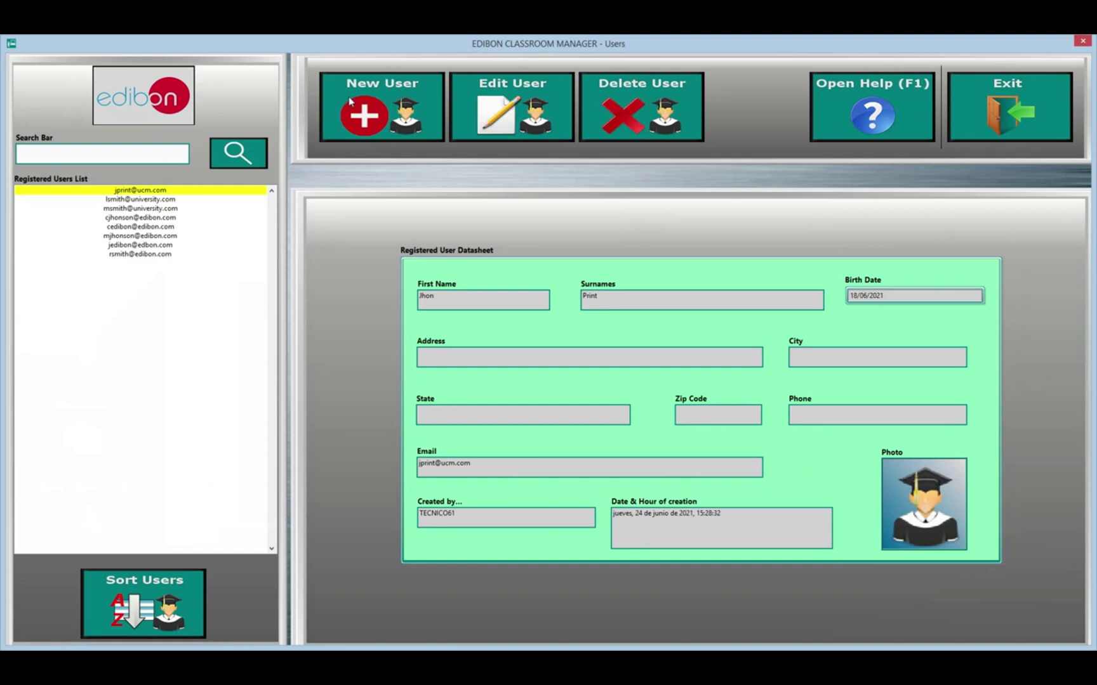
Step: Create a blank new-user form and fill in the user's first name, surname and e-mail address
{"action": "left_click", "coordinate": [352, 116]}
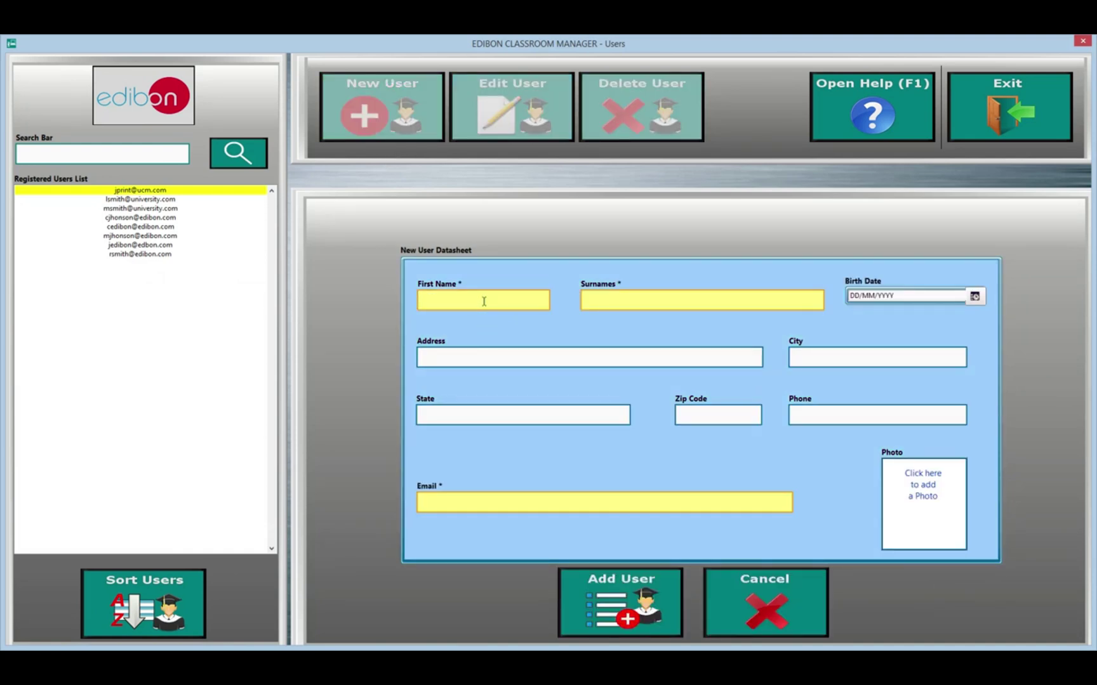
{"action": "key", "text": "Tab"}
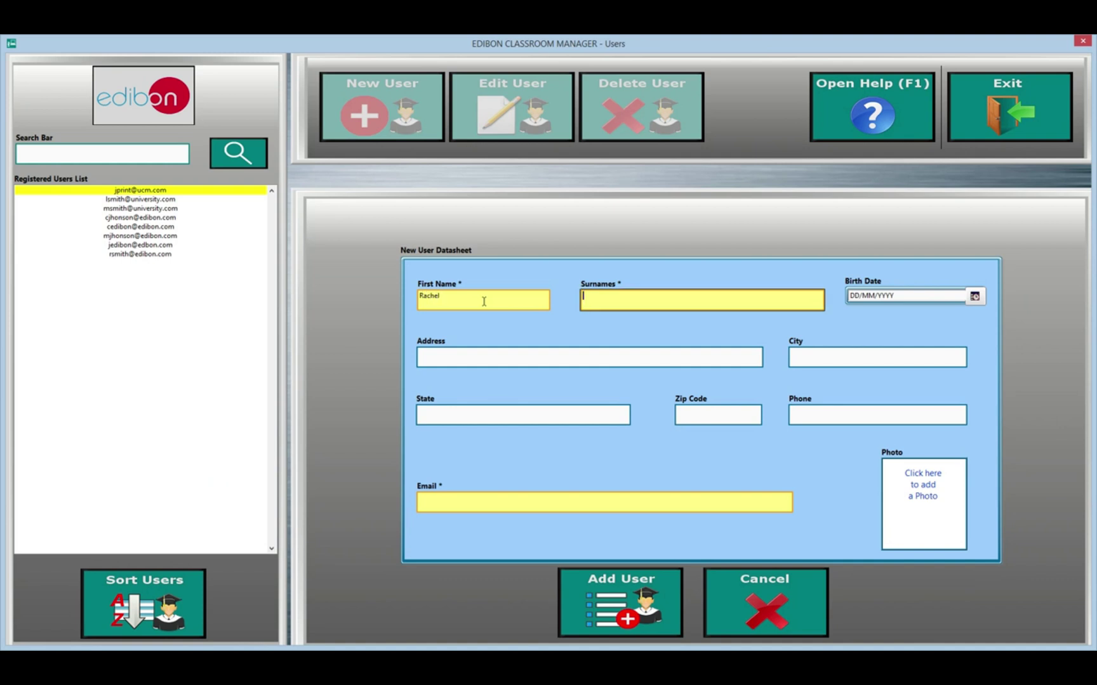
{"action": "key", "text": "Tab"}
{"action": "key", "text": "Tab"}
{"action": "key", "text": "Tab"}
{"action": "key", "text": "Tab"}
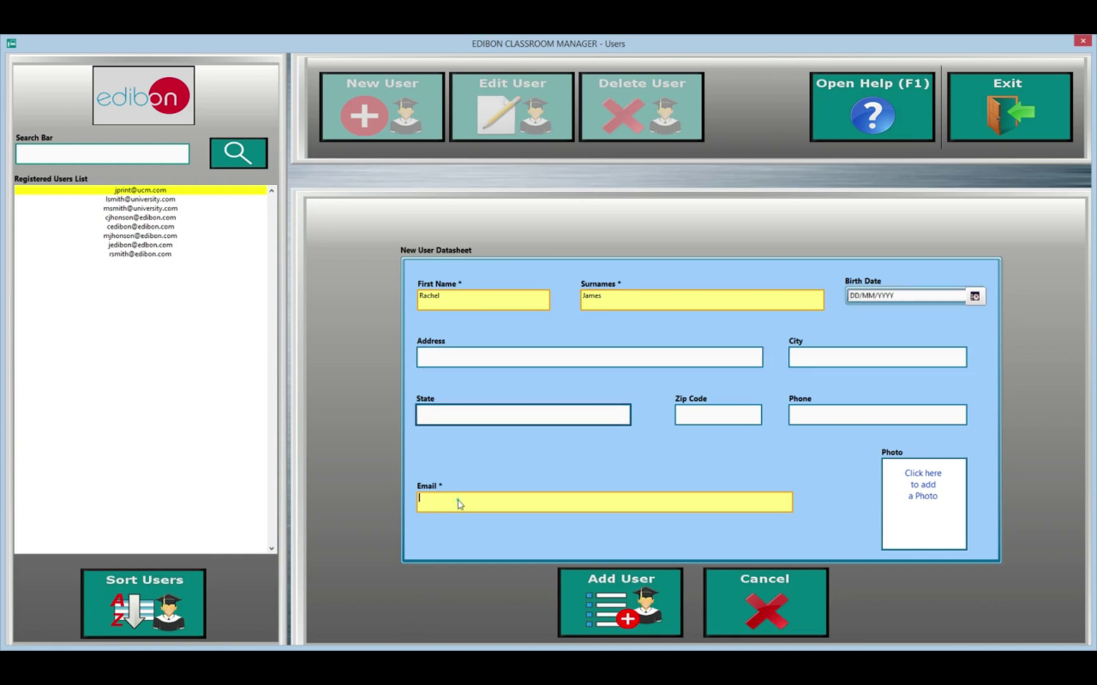
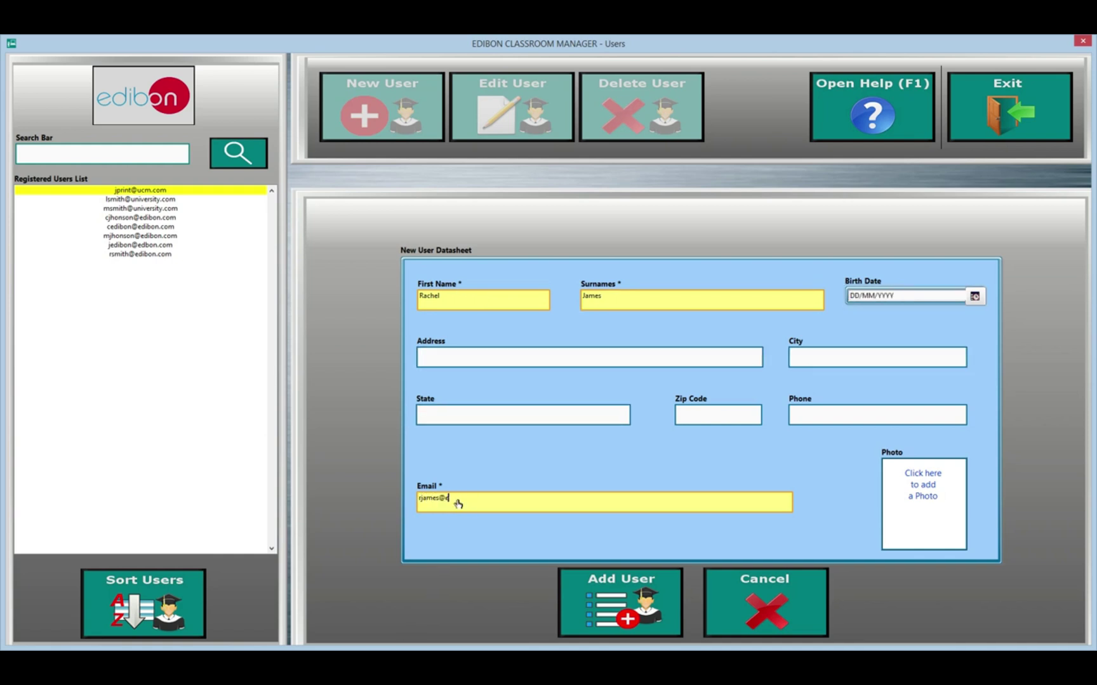
Step: Save the new user and create an open workgroup named 'testing'
{"action": "left_click", "coordinate": [640, 355]}
{"action": "left_click", "coordinate": [630, 619]}
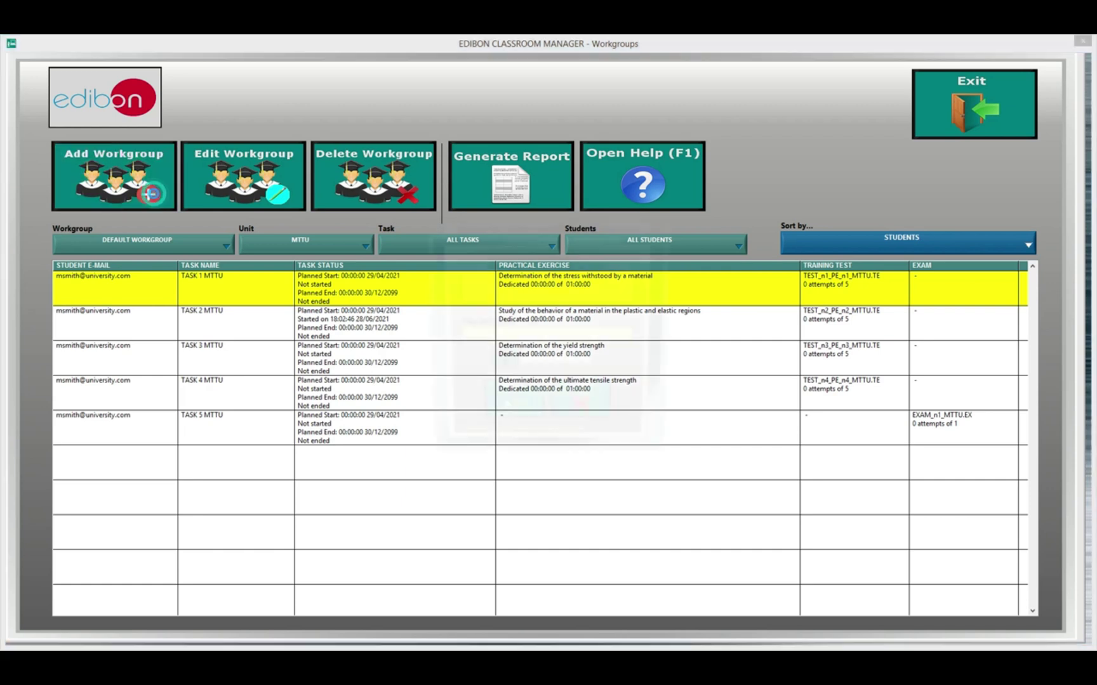
{"action": "left_click", "coordinate": [155, 198]}
{"action": "left_click", "coordinate": [529, 335]}
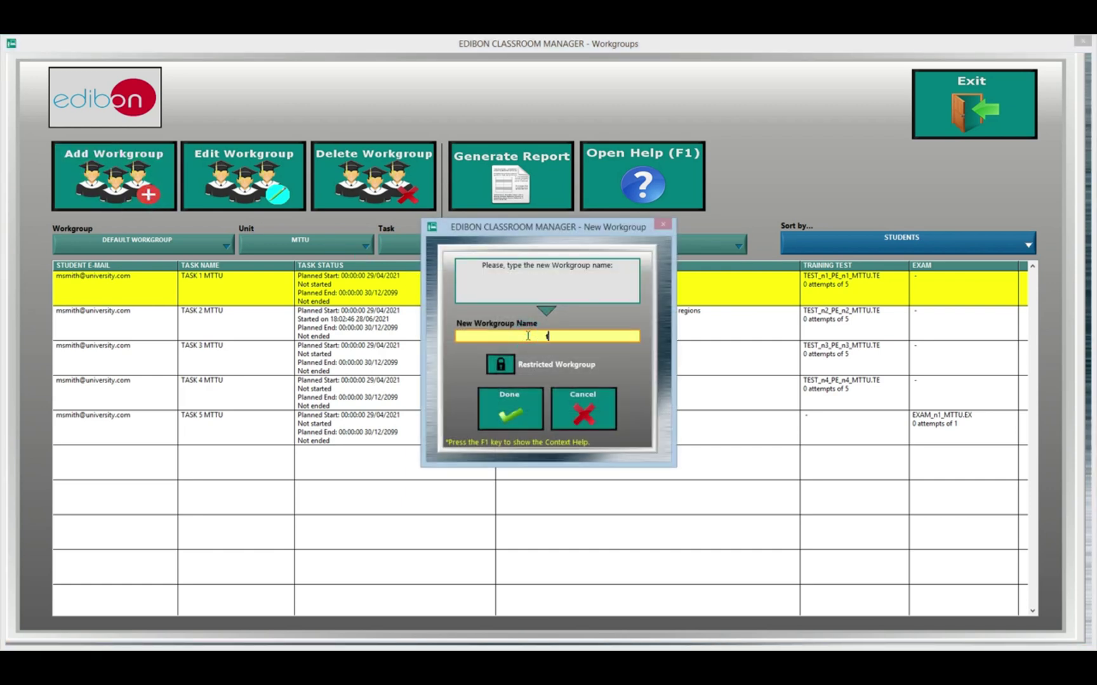
{"action": "type", "text": "testing"}
{"action": "left_click", "coordinate": [508, 364]}
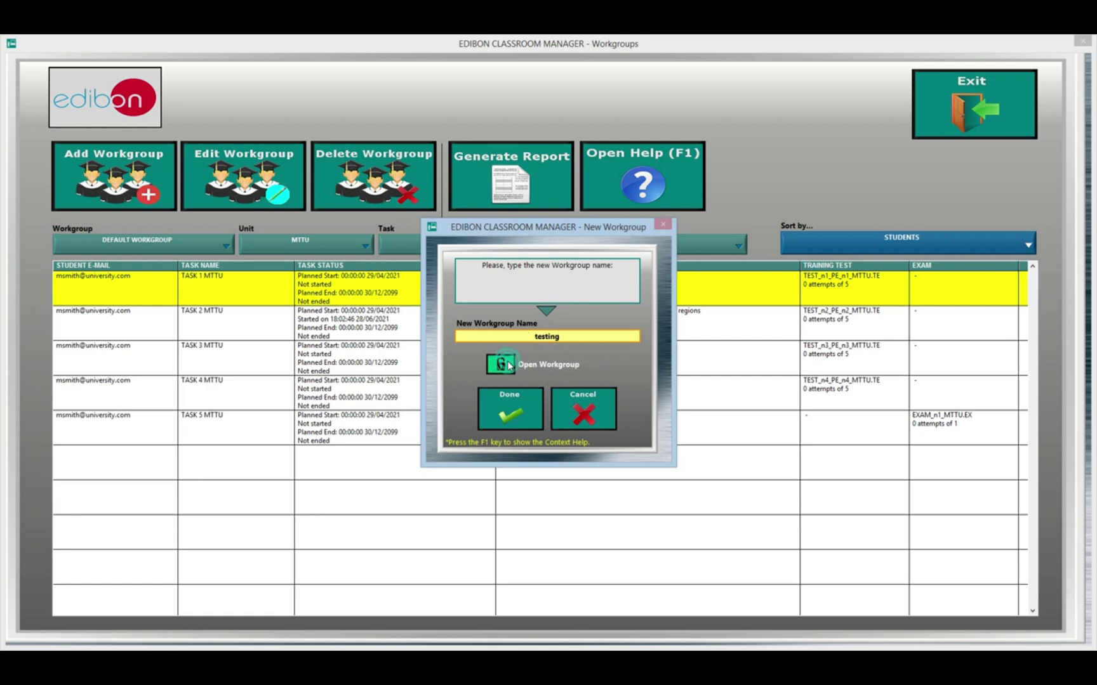
{"action": "left_click", "coordinate": [524, 416]}
{"action": "left_click", "coordinate": [566, 421]}
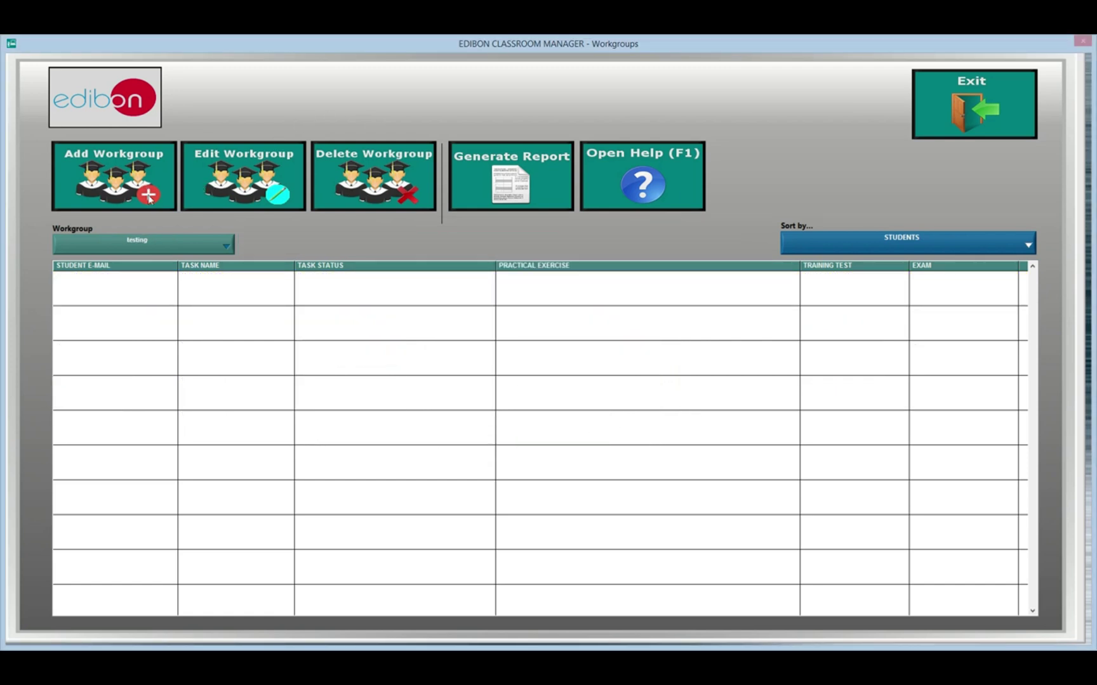
Step: Switch the workgroup selection via TEST_EDIBON to DEFAULT WORKGROUP, listing its five tasks
{"action": "left_click", "coordinate": [177, 247]}
{"action": "left_click", "coordinate": [106, 219]}
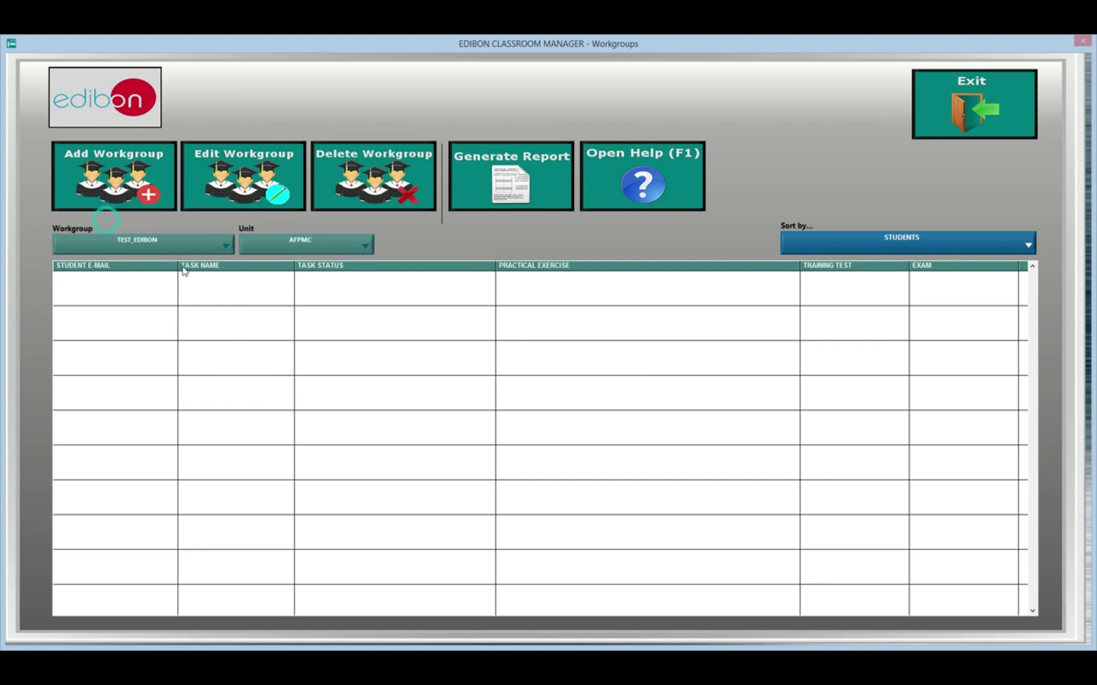
{"action": "left_click", "coordinate": [185, 248]}
{"action": "left_click", "coordinate": [137, 214]}
{"action": "left_click", "coordinate": [127, 244]}
{"action": "left_click", "coordinate": [130, 215]}
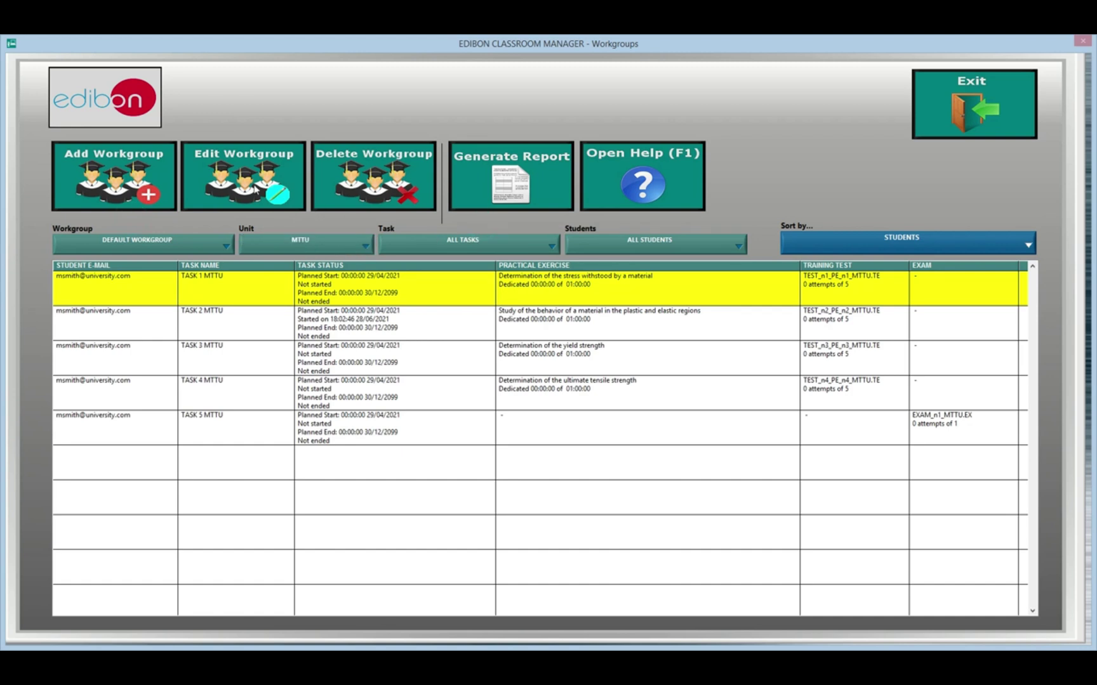
Step: Edit DEFAULT WORKGROUP and add unit AEL-PHVG, then select units AEL-AD3A through FME32
{"action": "left_click", "coordinate": [279, 192]}
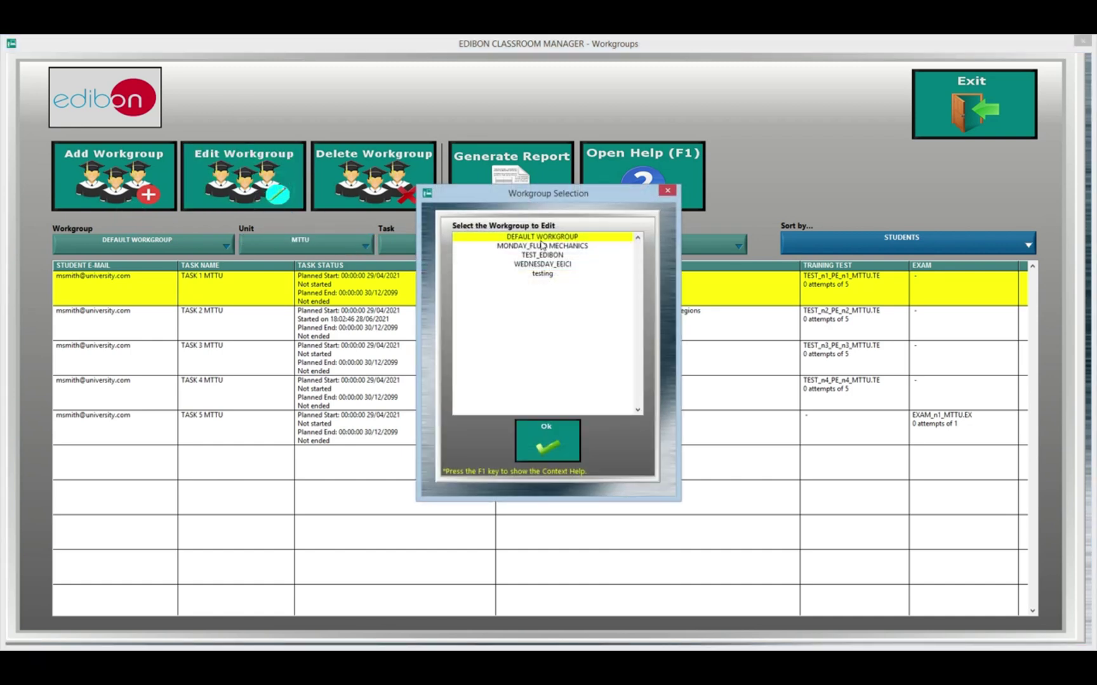
{"action": "left_click", "coordinate": [548, 430]}
{"action": "left_click", "coordinate": [198, 250]}
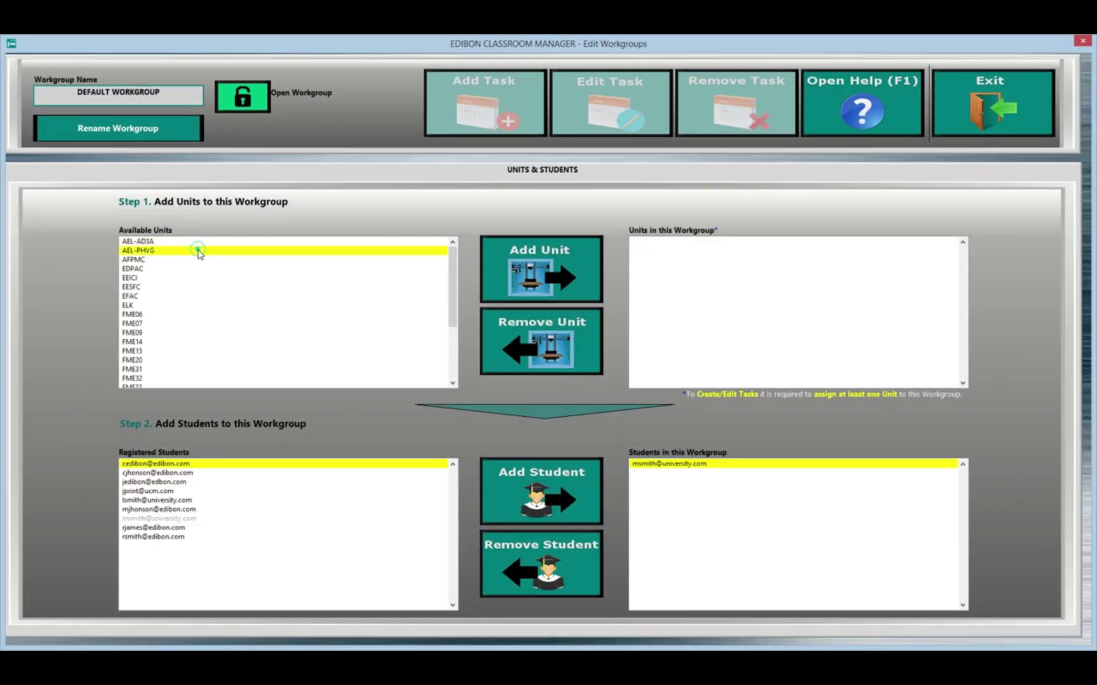
{"action": "left_click", "coordinate": [530, 276]}
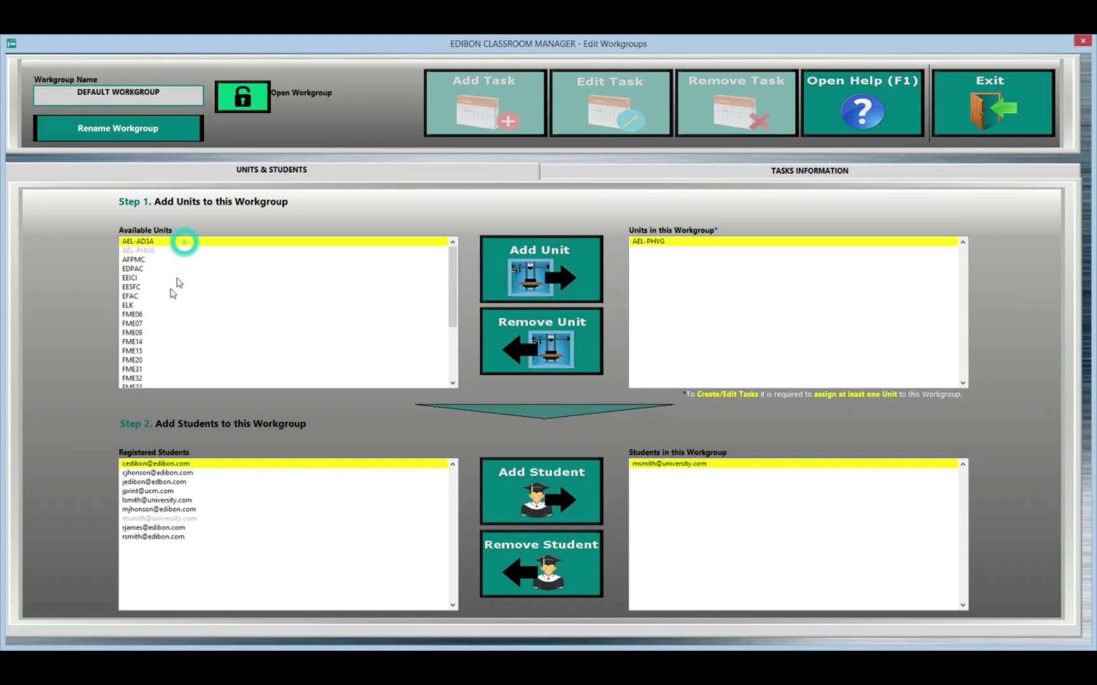
{"action": "left_click", "coordinate": [169, 380], "text": "shift"}
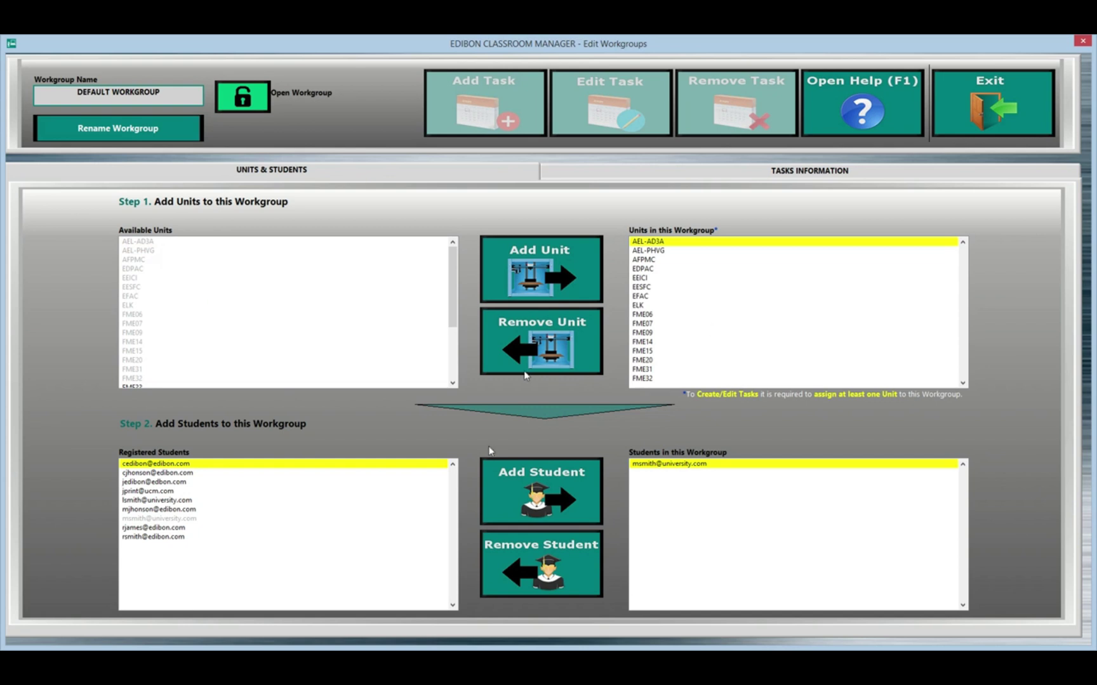
Step: Add the seven remaining registered students to the workgroup and close the editor
{"action": "left_click", "coordinate": [144, 474]}
{"action": "left_click", "coordinate": [157, 538], "text": "shift"}
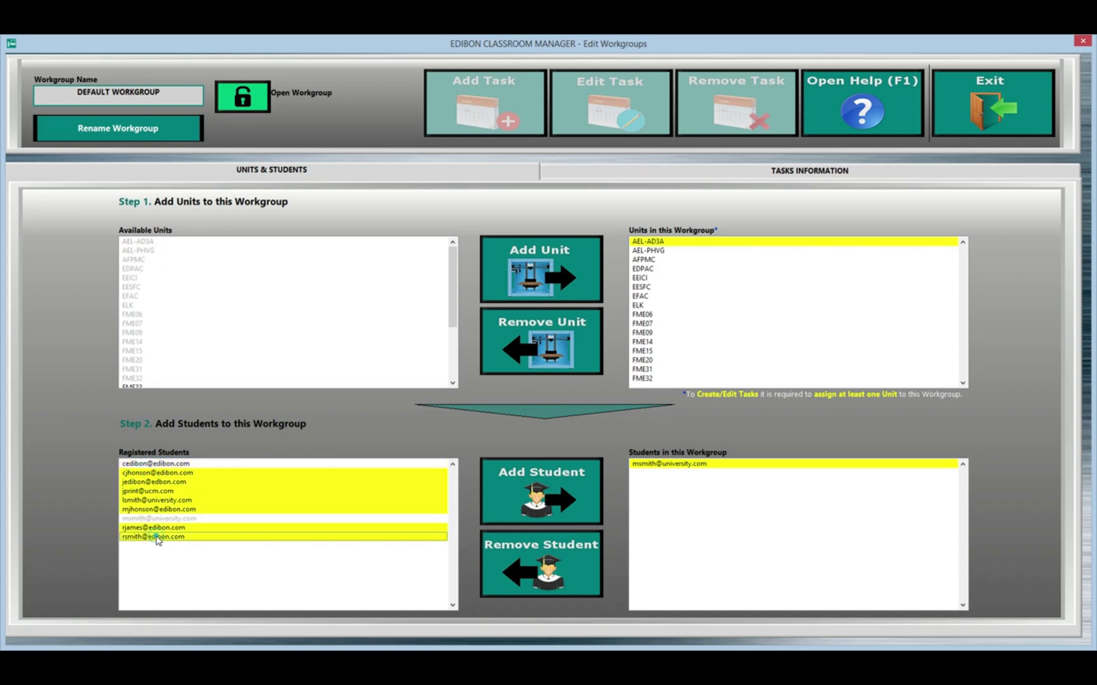
{"action": "left_click", "coordinate": [575, 493]}
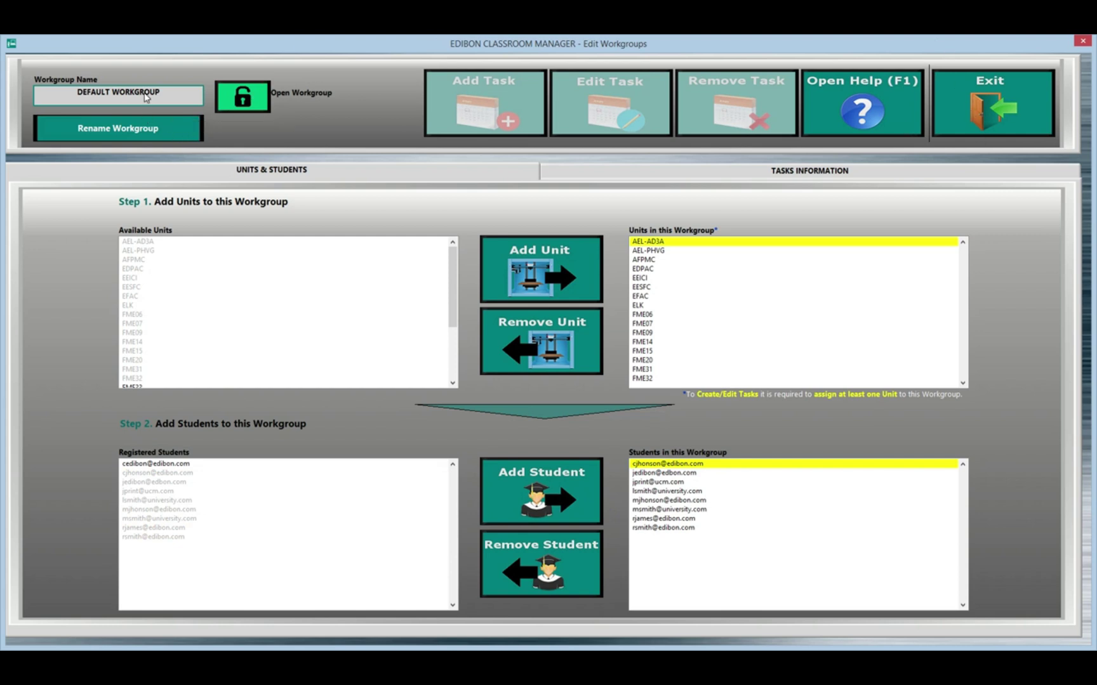
{"action": "left_click", "coordinate": [254, 102]}
{"action": "left_click", "coordinate": [975, 108]}
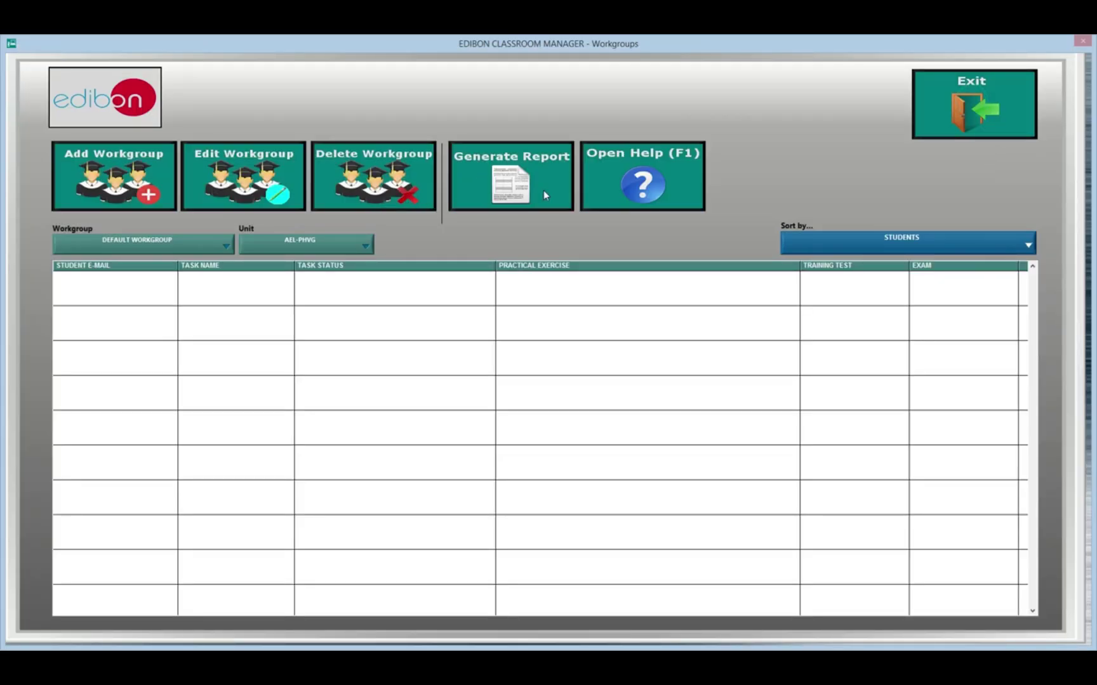
Step: Sort the workgroup view by earliest planned start and display unit AEL-AD3A
{"action": "left_click", "coordinate": [920, 246]}
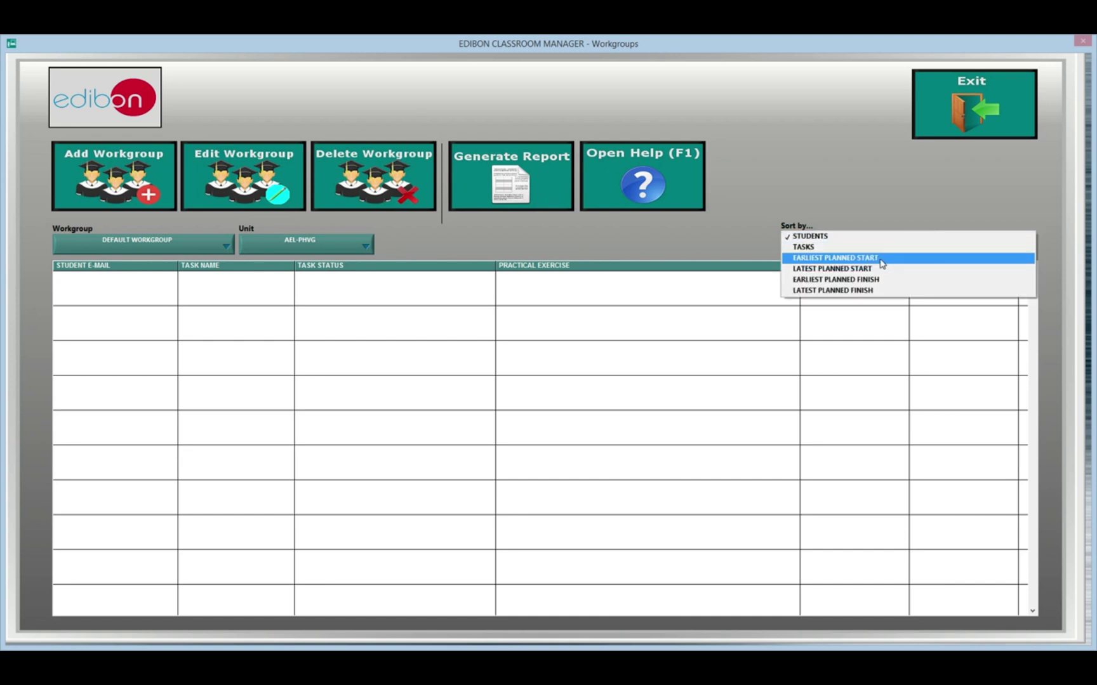
{"action": "left_click", "coordinate": [881, 257]}
{"action": "left_click", "coordinate": [903, 247]}
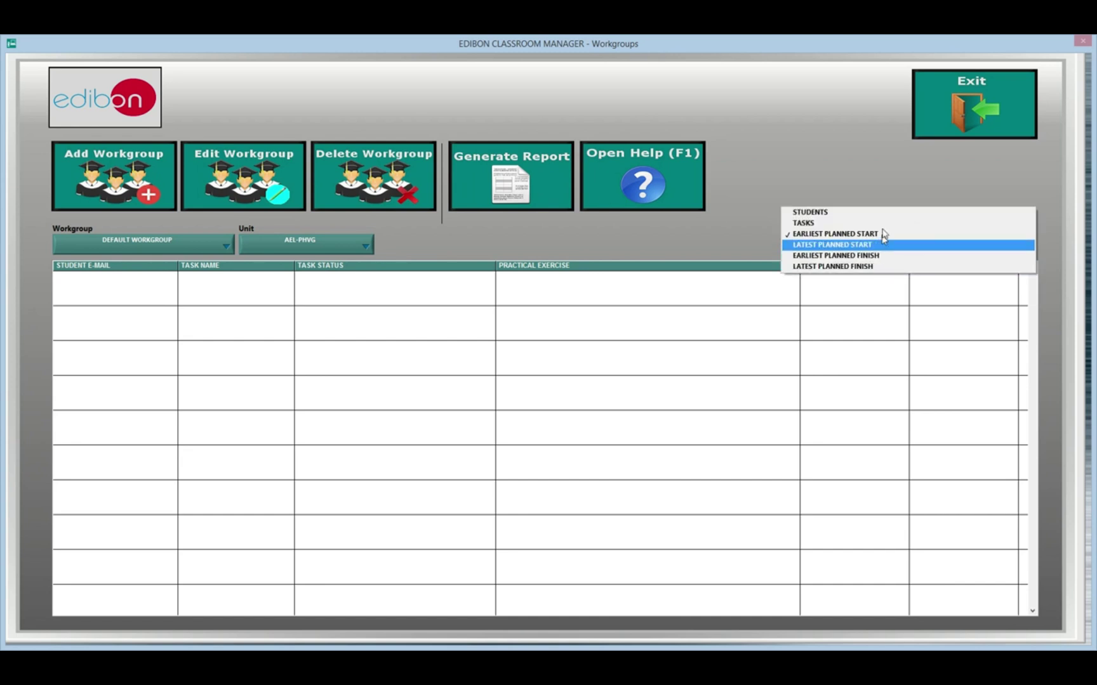
{"action": "left_click", "coordinate": [608, 247]}
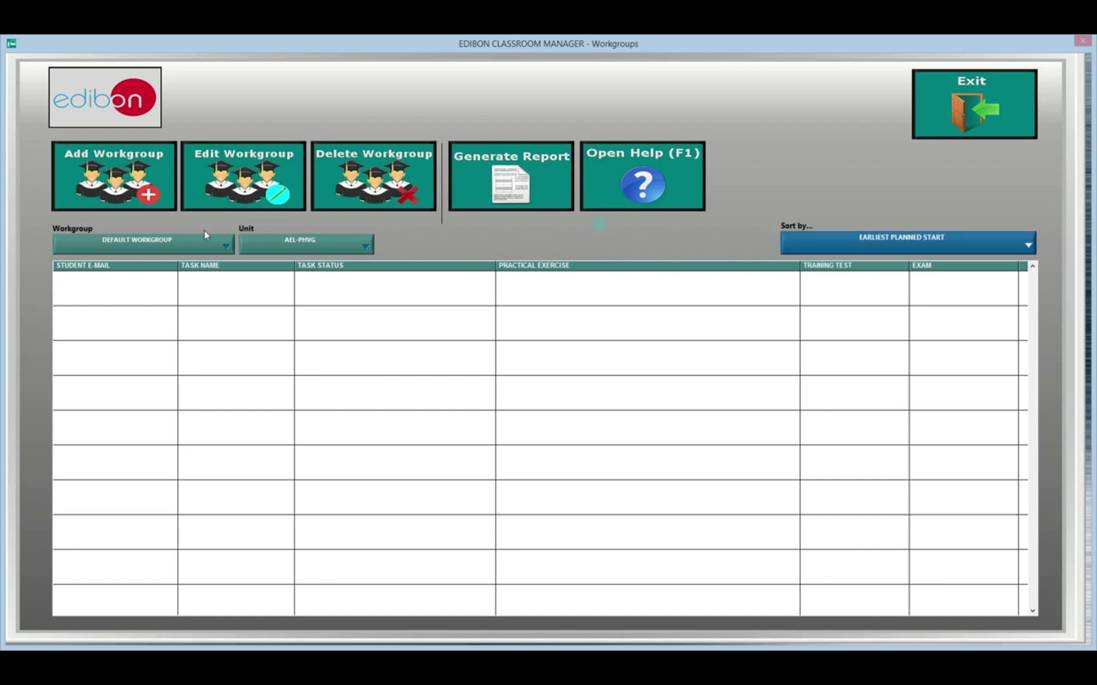
{"action": "left_click", "coordinate": [153, 246]}
{"action": "left_click", "coordinate": [152, 240]}
{"action": "left_click", "coordinate": [355, 252]}
{"action": "left_click", "coordinate": [332, 248]}
Step: Start generating a workgroup status report, then cancel saving it
{"action": "left_click", "coordinate": [267, 192]}
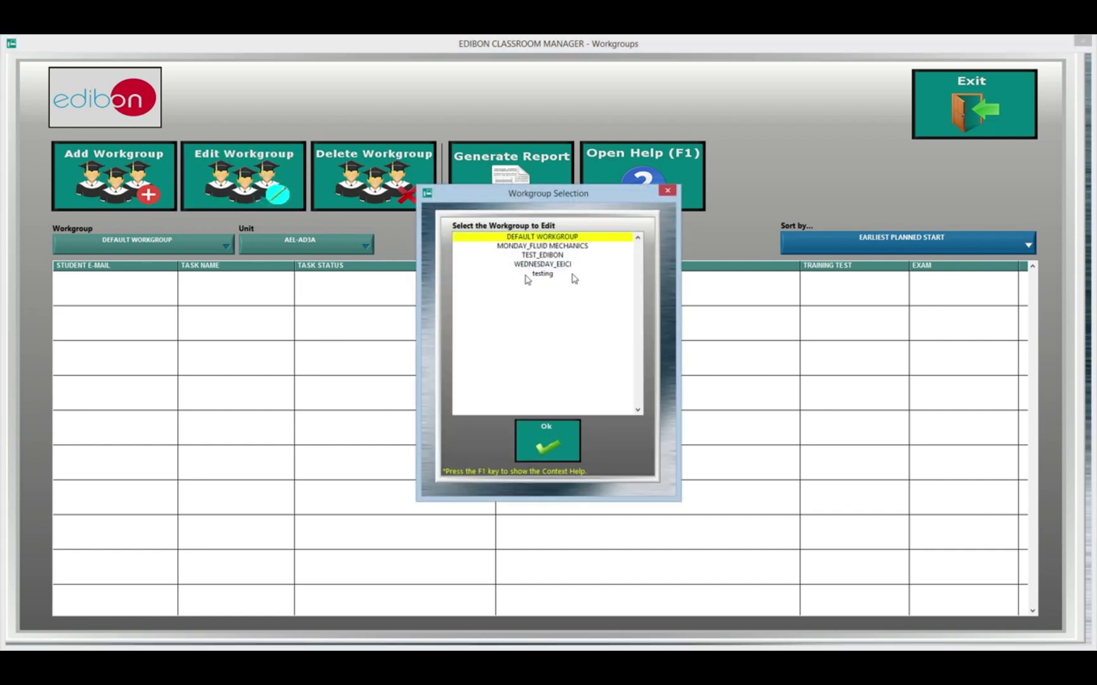
{"action": "left_click", "coordinate": [667, 190]}
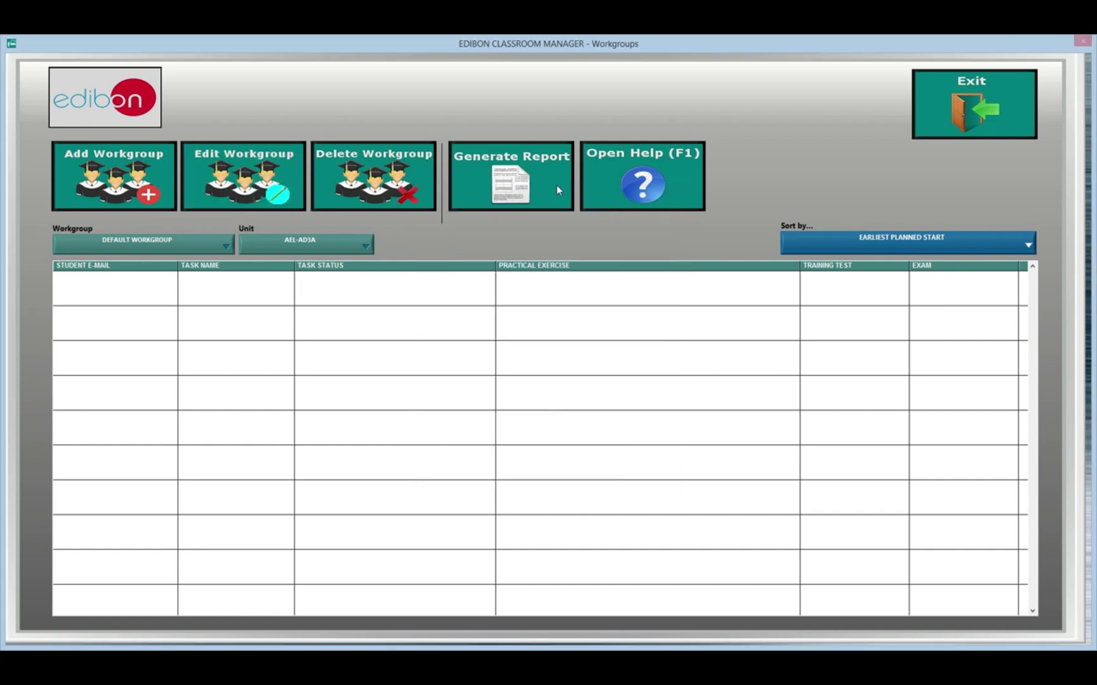
{"action": "left_click", "coordinate": [524, 192]}
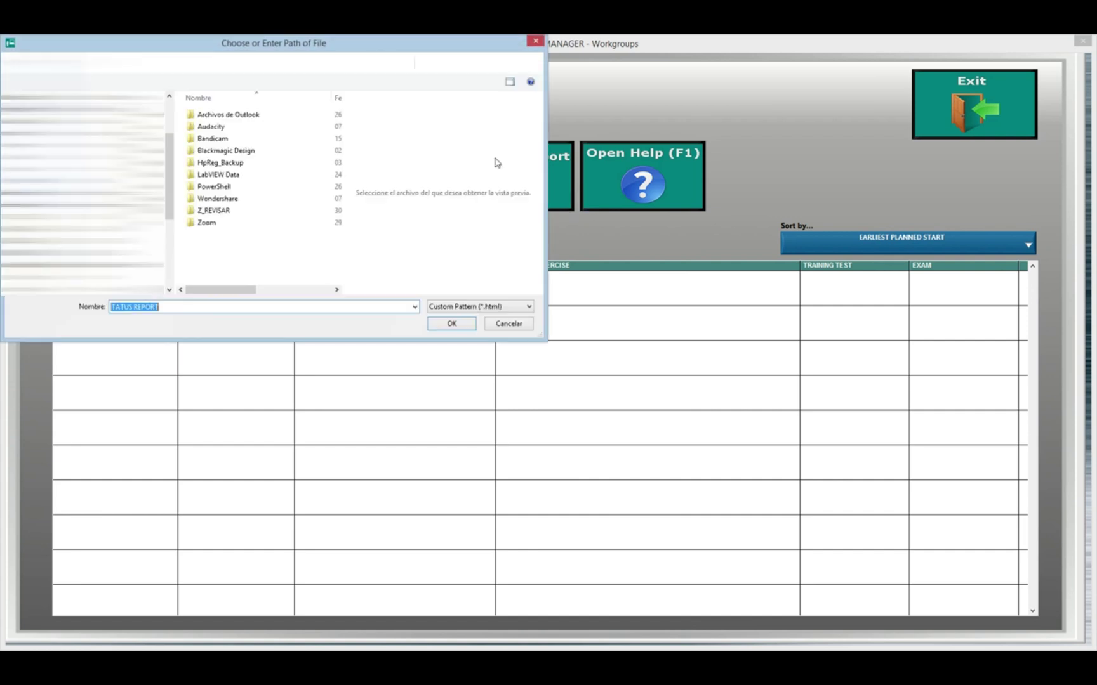
{"action": "left_click", "coordinate": [507, 324]}
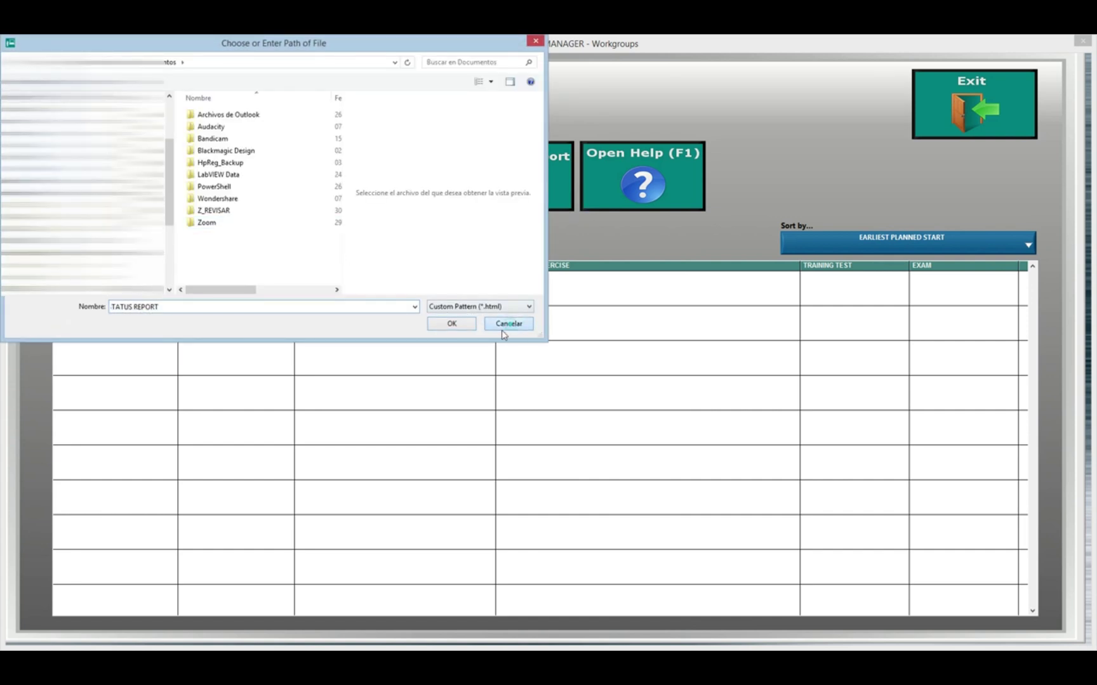
Step: Dismiss the cancellation notice and reveal the Contents options for exercises, tests and calculations
{"action": "left_click", "coordinate": [543, 412]}
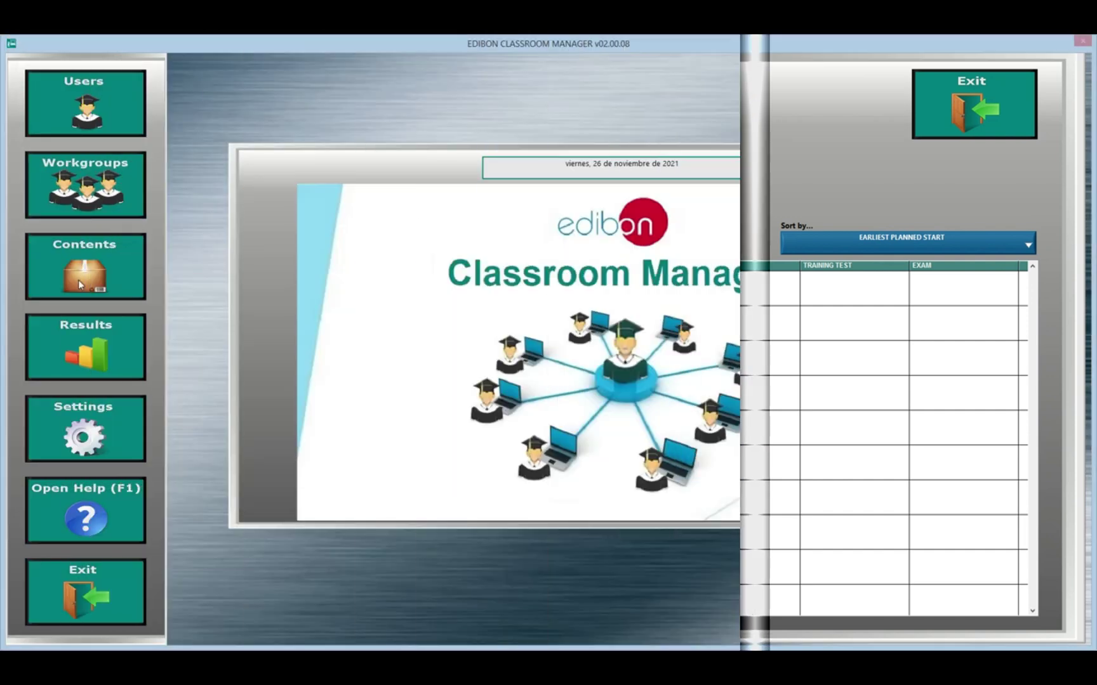
{"action": "mouse_move", "coordinate": [78, 280]}
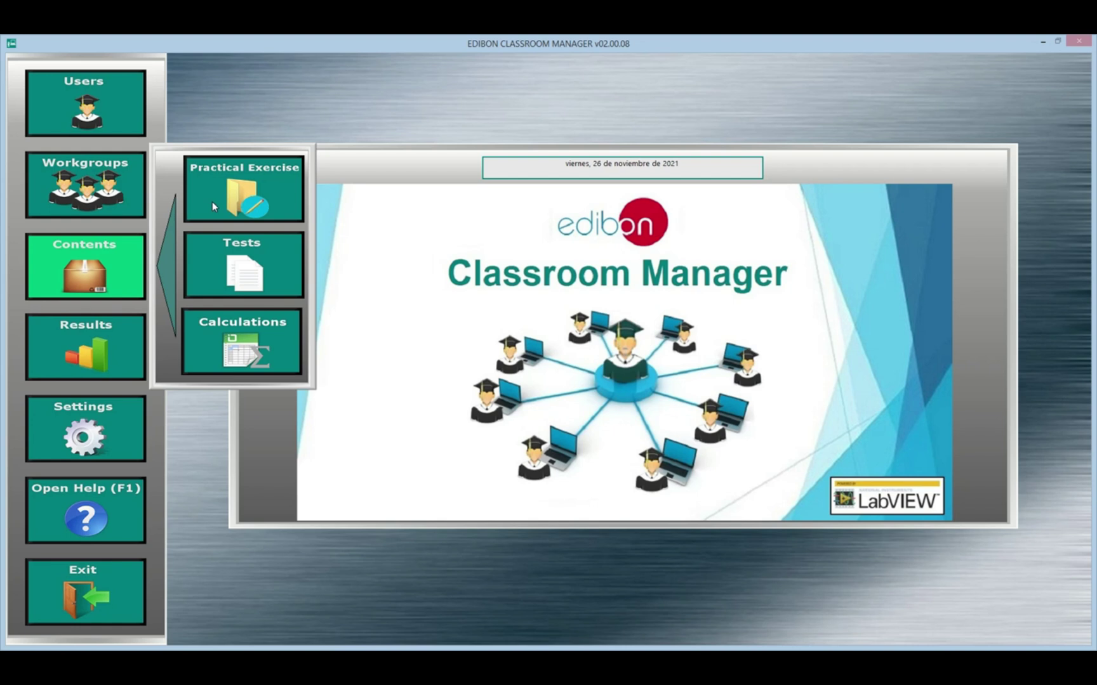
Step: Open the Area 01 Physics EFAC practical exercises manual and advance to the prologue page
{"action": "left_click", "coordinate": [213, 205]}
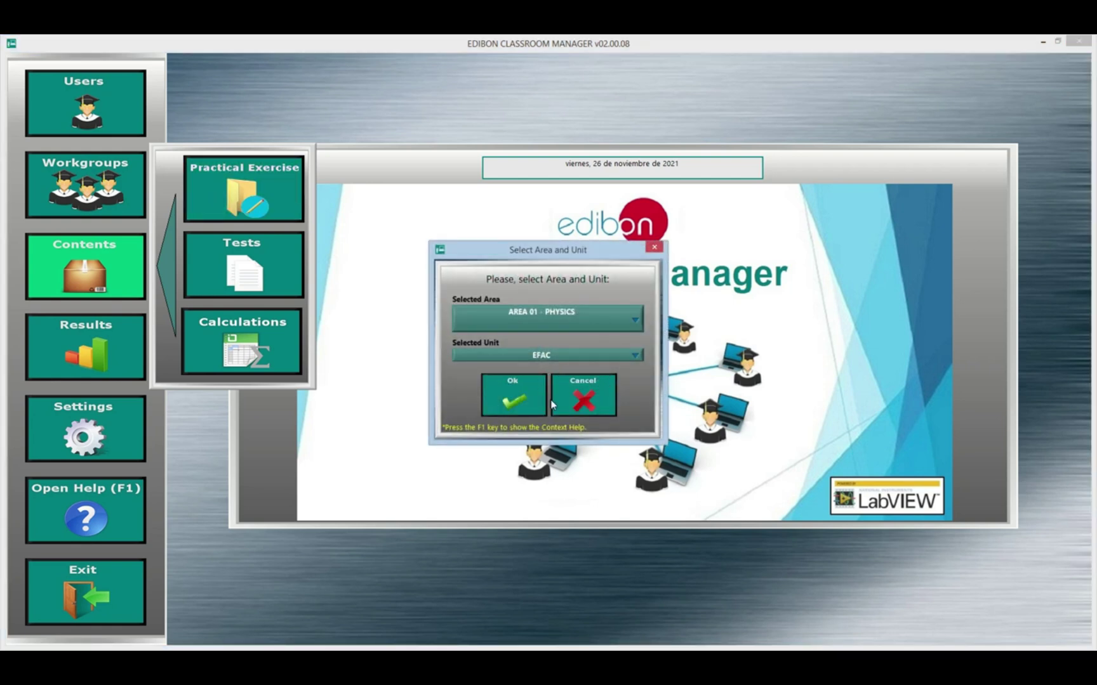
{"action": "left_click", "coordinate": [517, 402]}
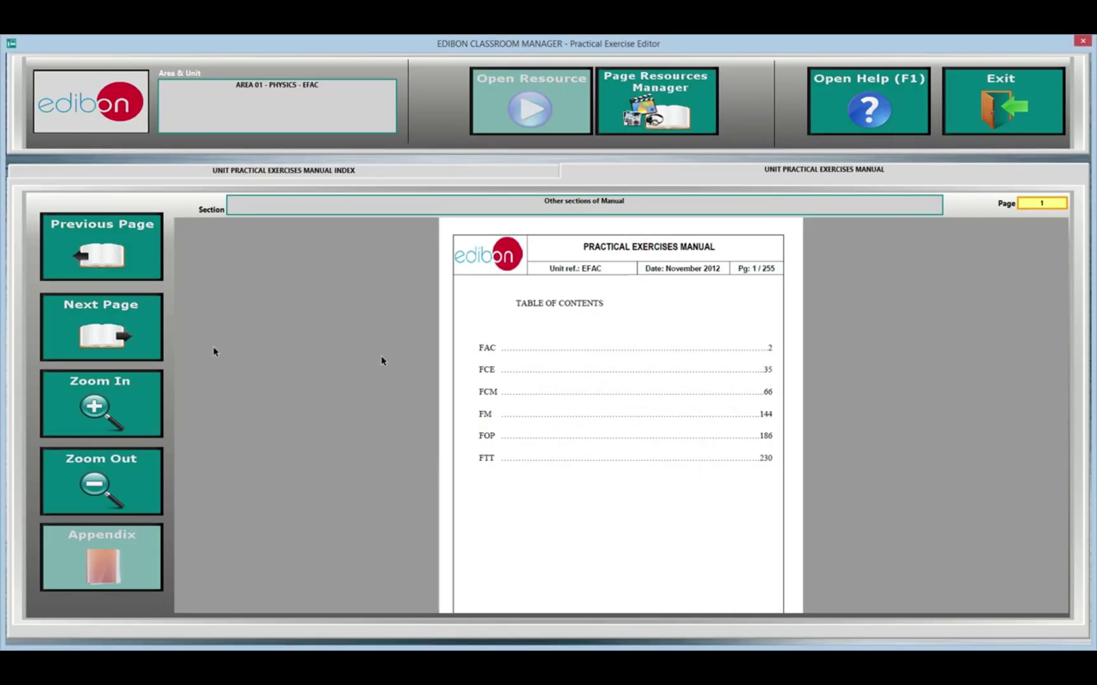
{"action": "left_click", "coordinate": [107, 337]}
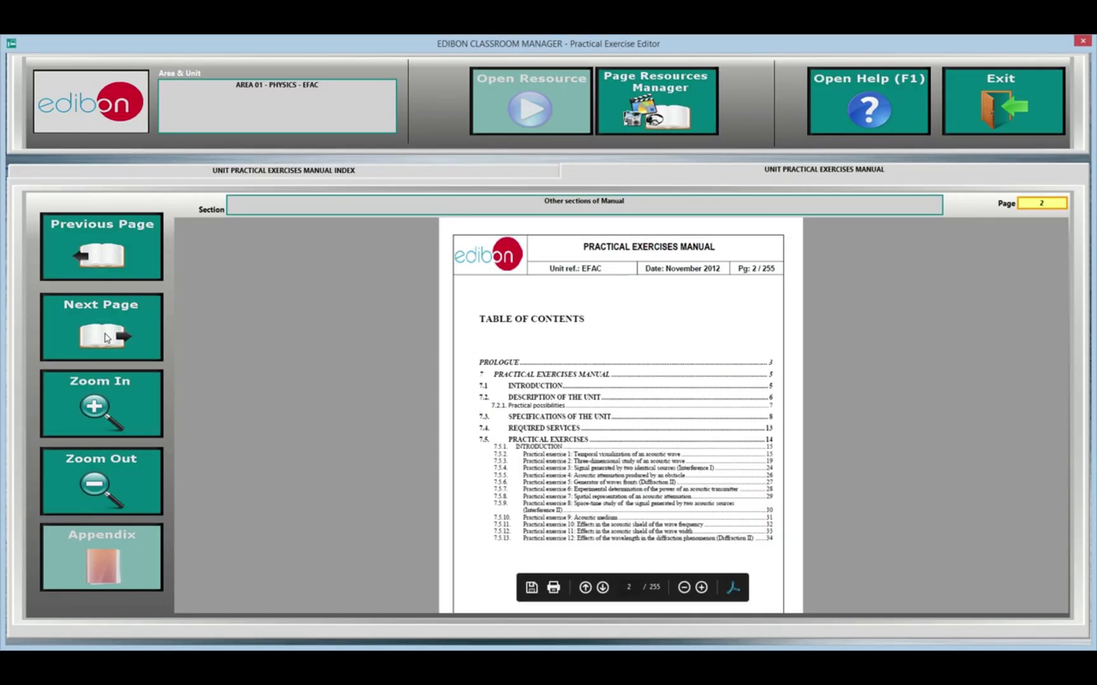
{"action": "left_click", "coordinate": [106, 338]}
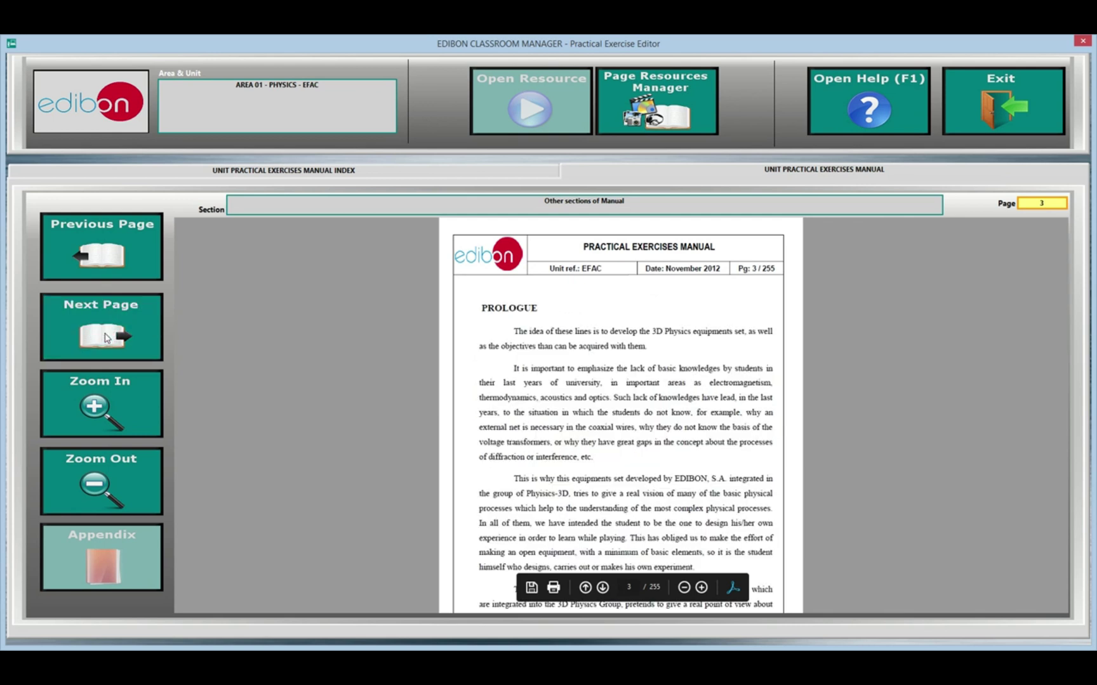
Step: Zoom the manual page in three times and back out three times, then close the manual
{"action": "left_click", "coordinate": [85, 400]}
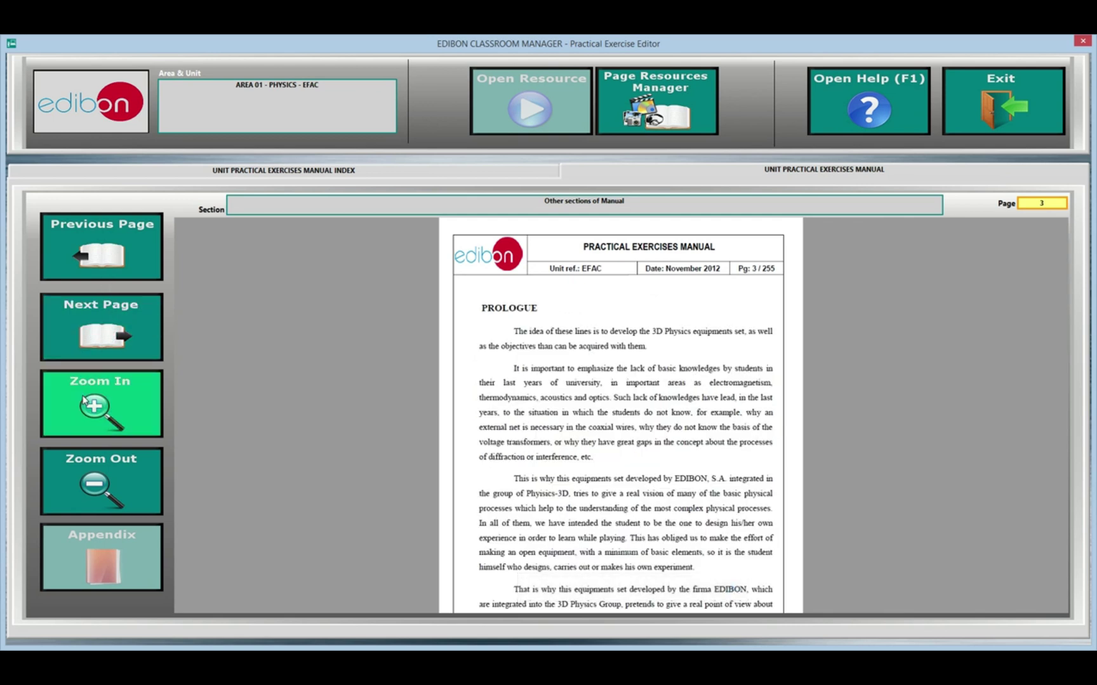
{"action": "left_click", "coordinate": [87, 404]}
{"action": "left_click", "coordinate": [88, 403]}
{"action": "left_click", "coordinate": [103, 490]}
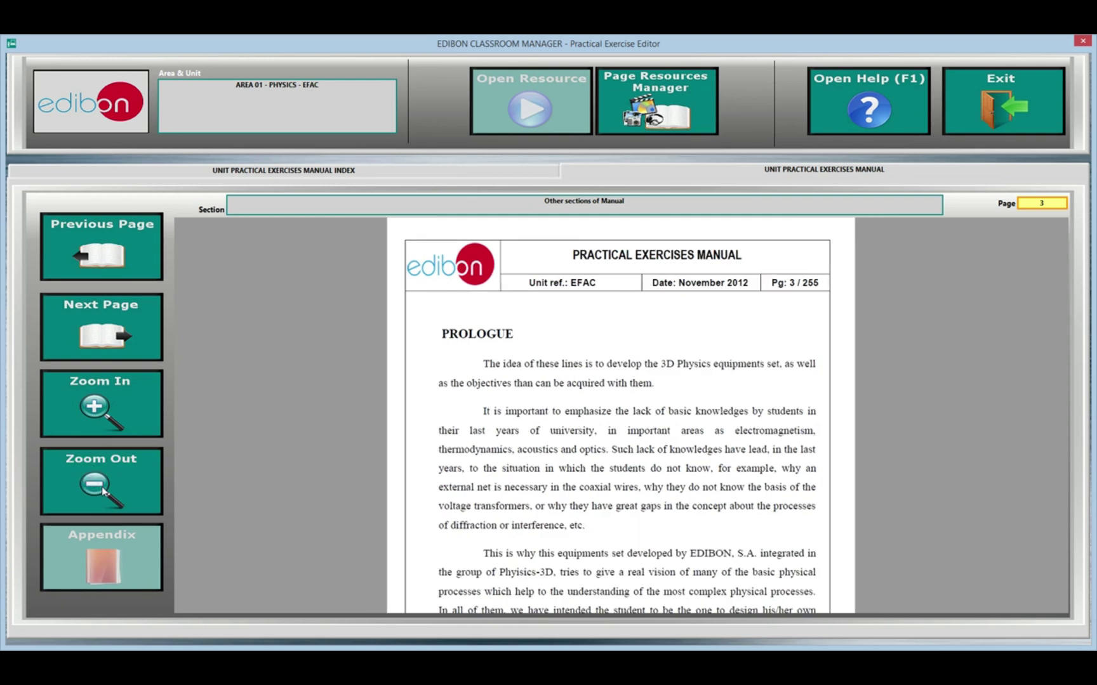
{"action": "left_click", "coordinate": [103, 491]}
{"action": "left_click", "coordinate": [103, 490]}
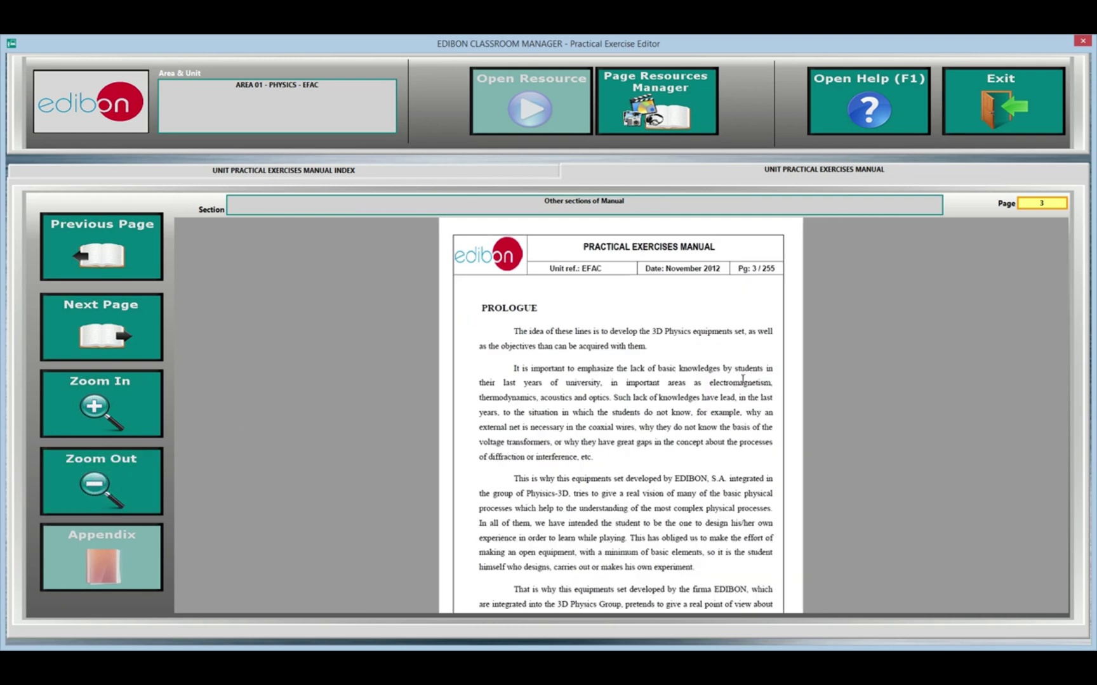
{"action": "left_click", "coordinate": [1044, 201]}
{"action": "left_click", "coordinate": [987, 112]}
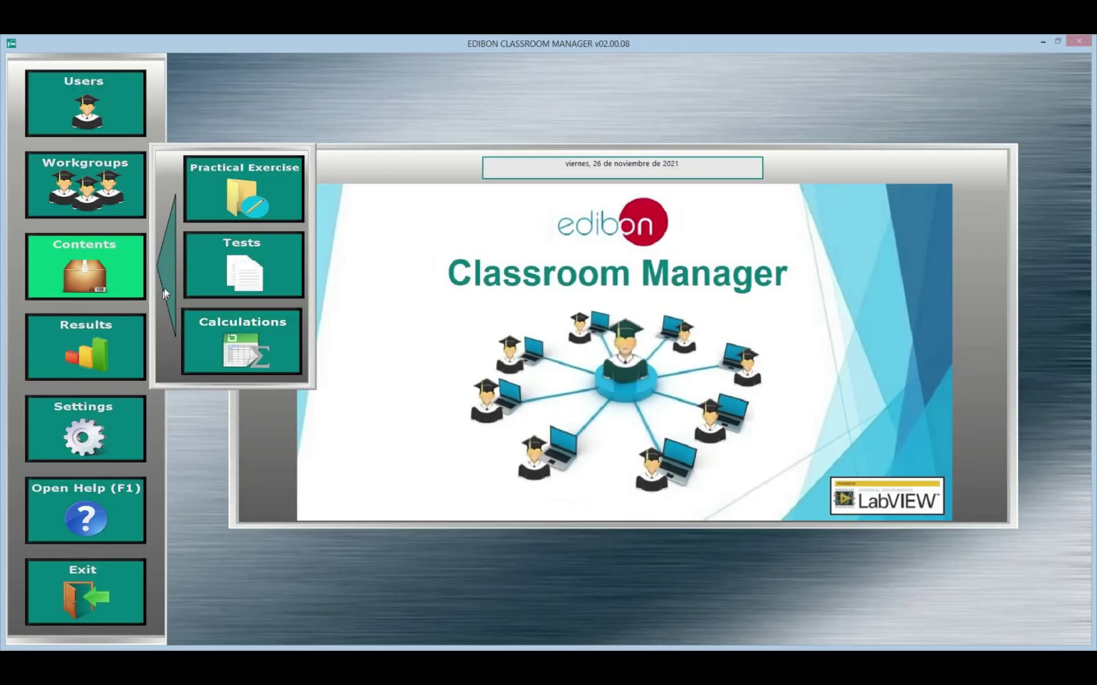
{"action": "left_click", "coordinate": [251, 284]}
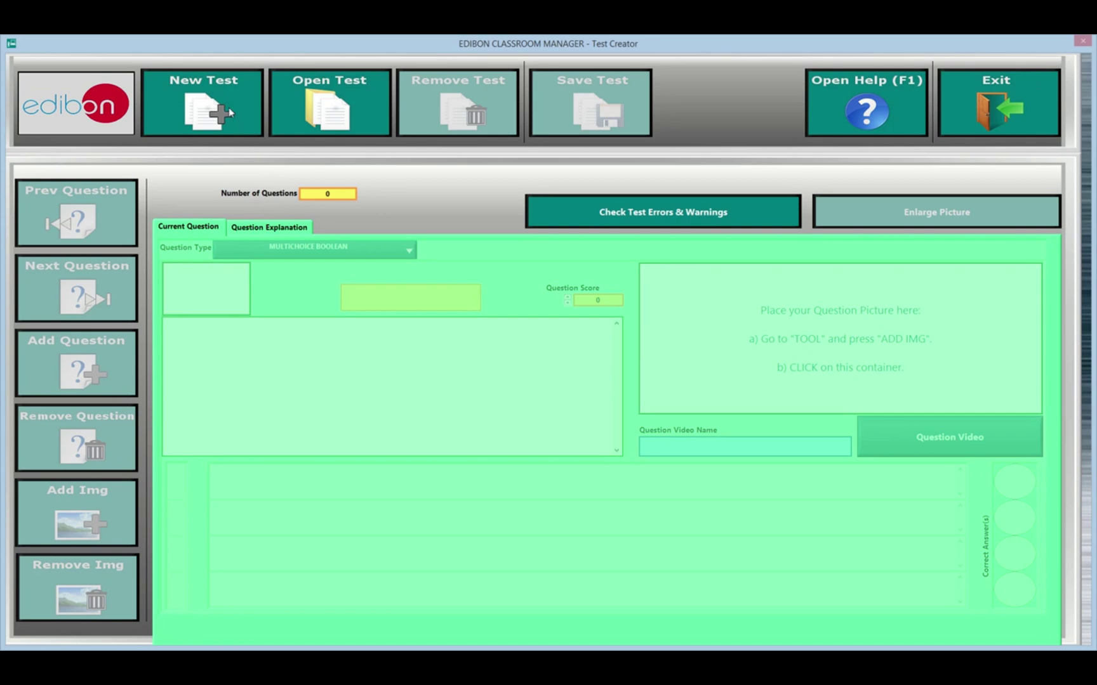
{"action": "left_click", "coordinate": [229, 106]}
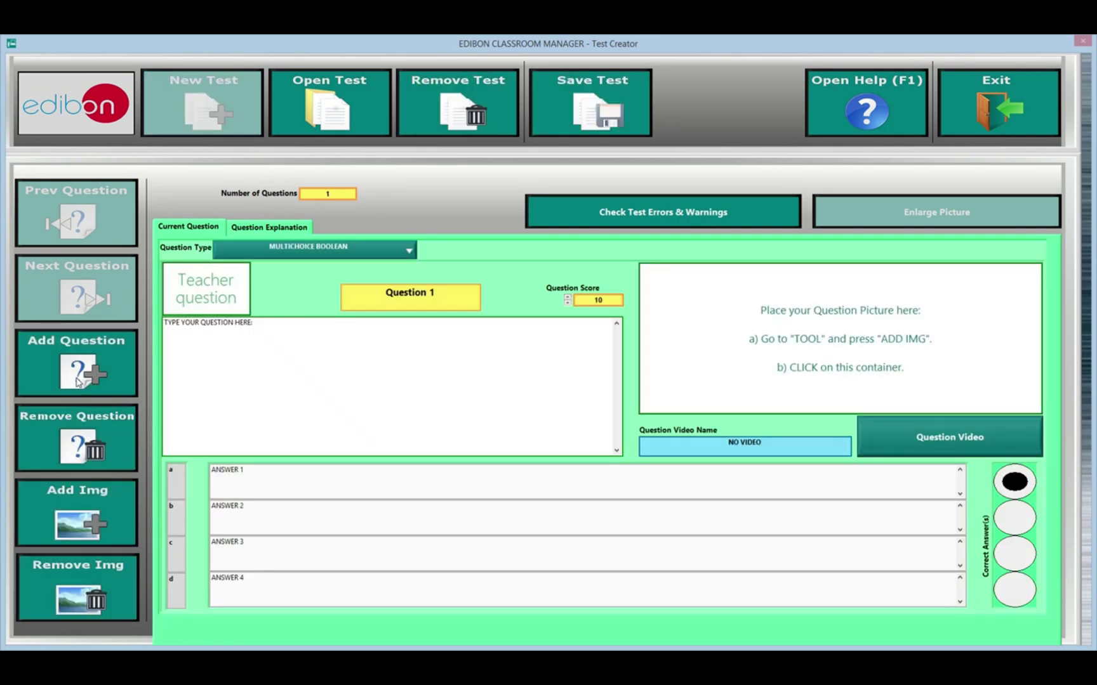
{"action": "left_click", "coordinate": [79, 381]}
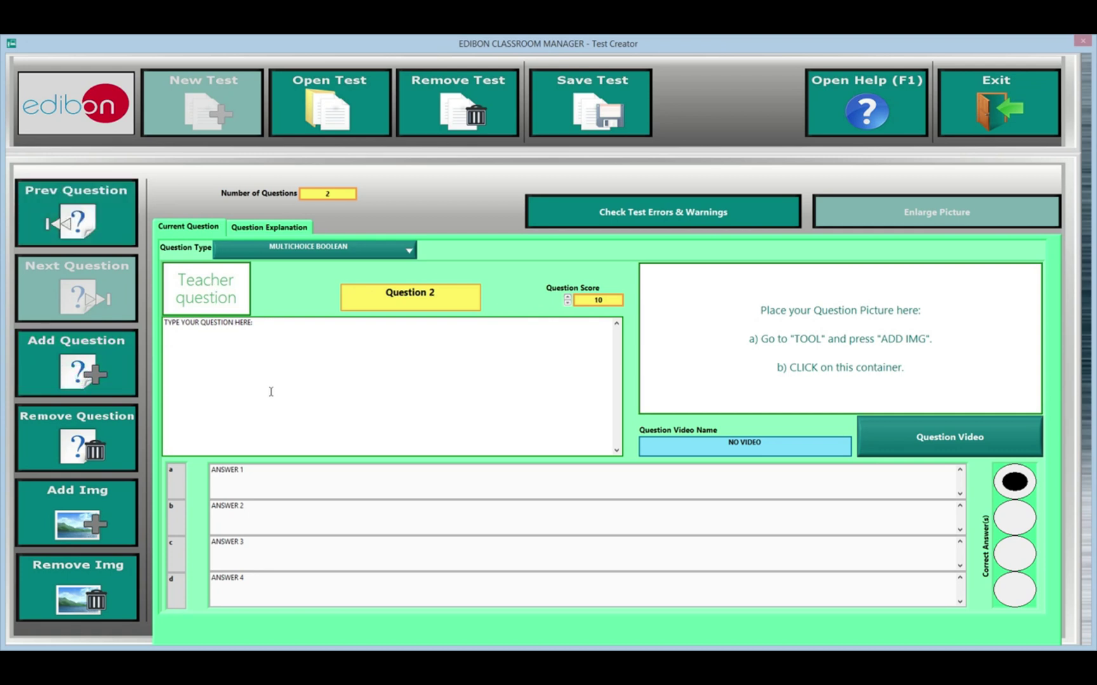
{"action": "left_click", "coordinate": [295, 342]}
{"action": "left_click", "coordinate": [355, 249]}
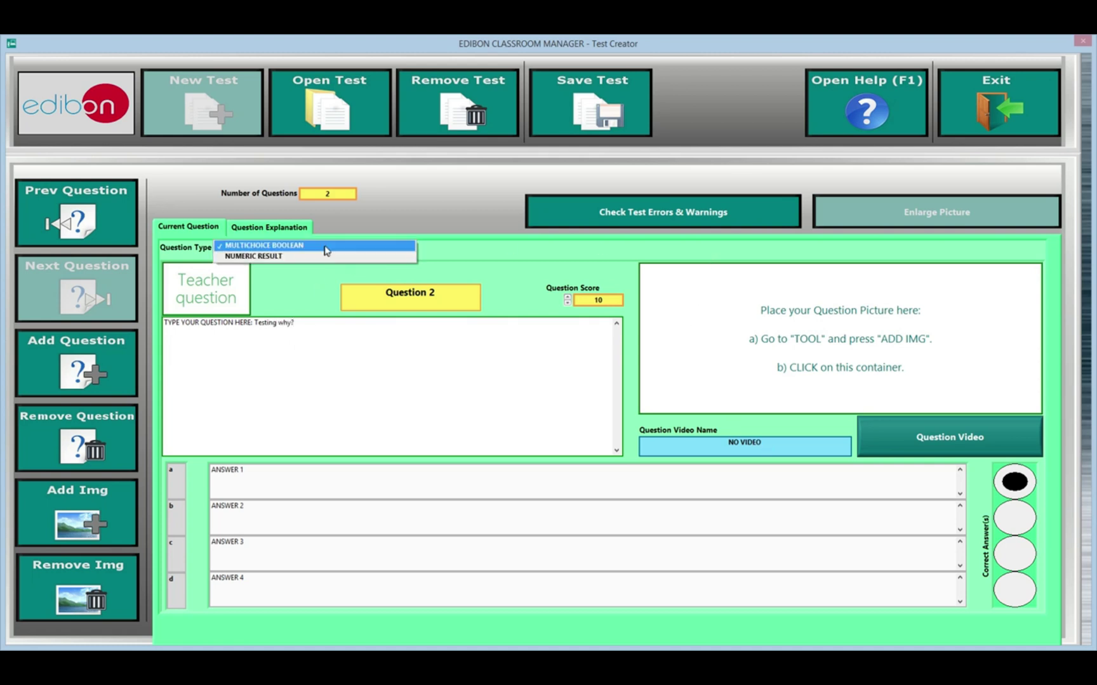
{"action": "left_click", "coordinate": [323, 256]}
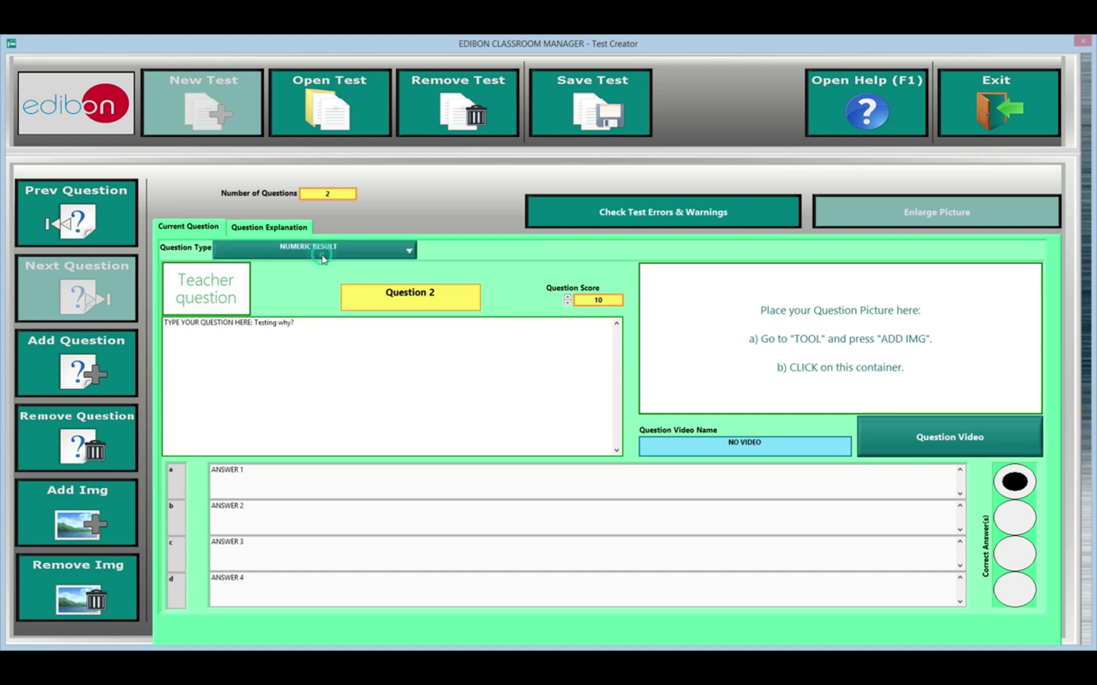
{"action": "left_click", "coordinate": [313, 355]}
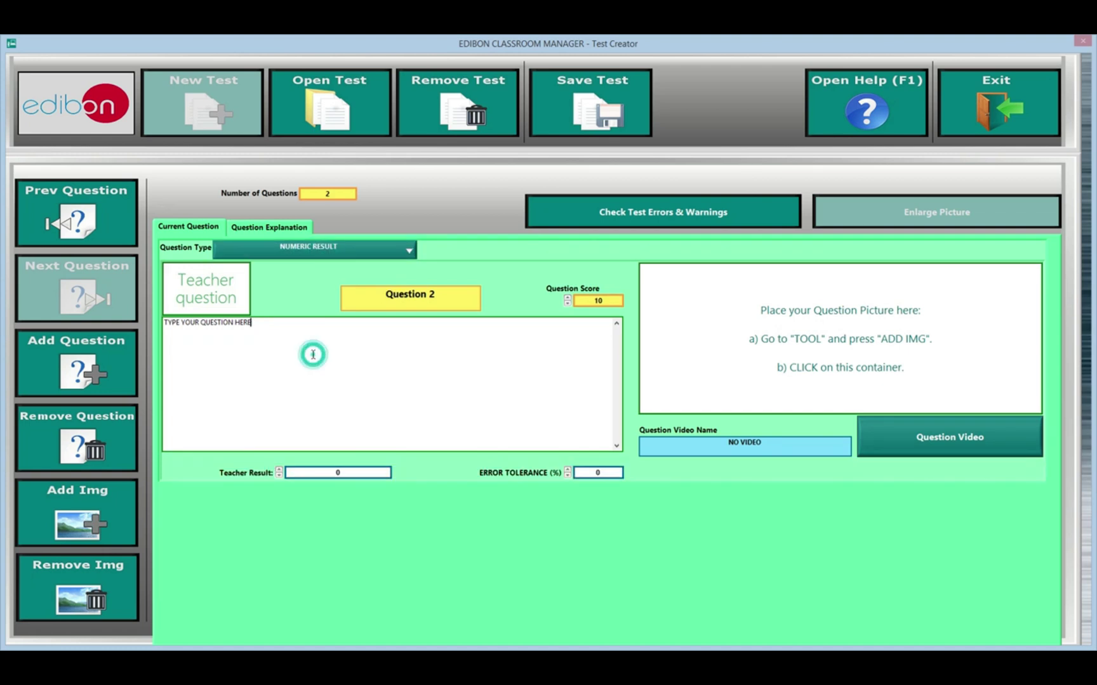
{"action": "left_click", "coordinate": [327, 473]}
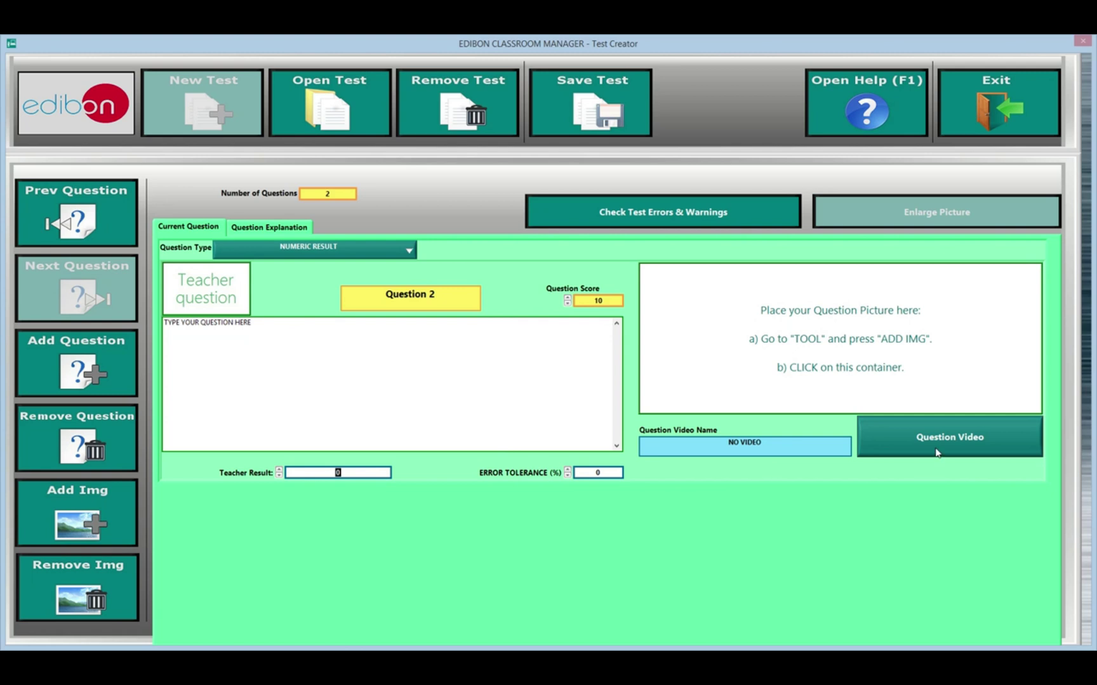
{"action": "type", "text": "45"}
{"action": "left_click", "coordinate": [476, 352]}
{"action": "left_click", "coordinate": [118, 362]}
{"action": "left_click", "coordinate": [552, 416]}
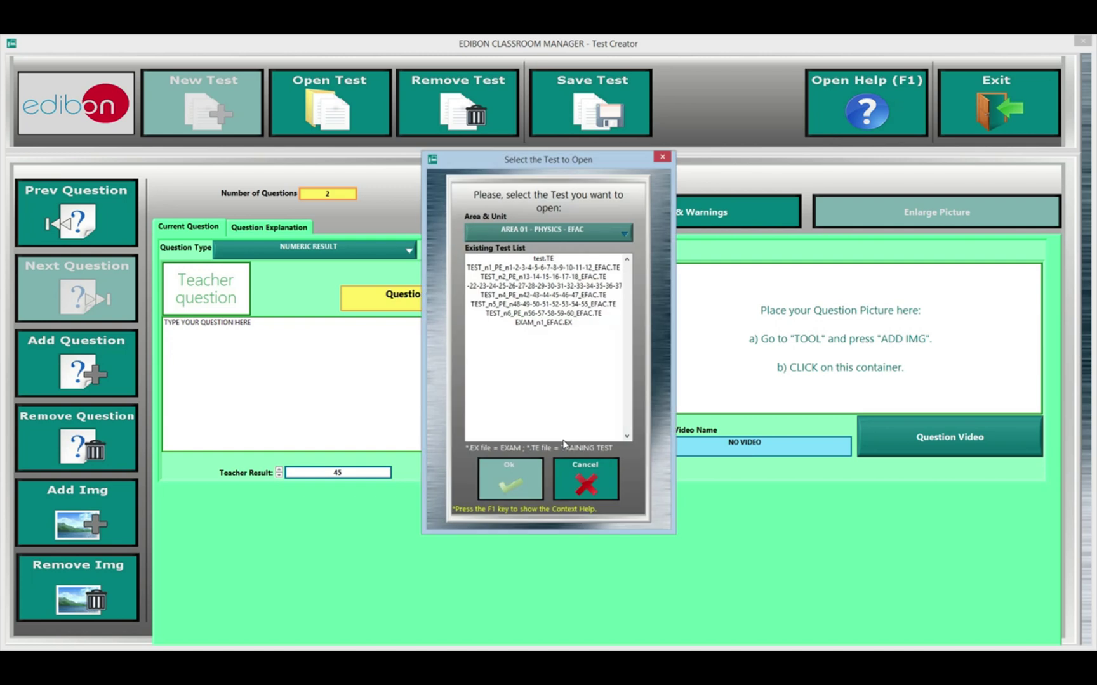
{"action": "left_click", "coordinate": [579, 268]}
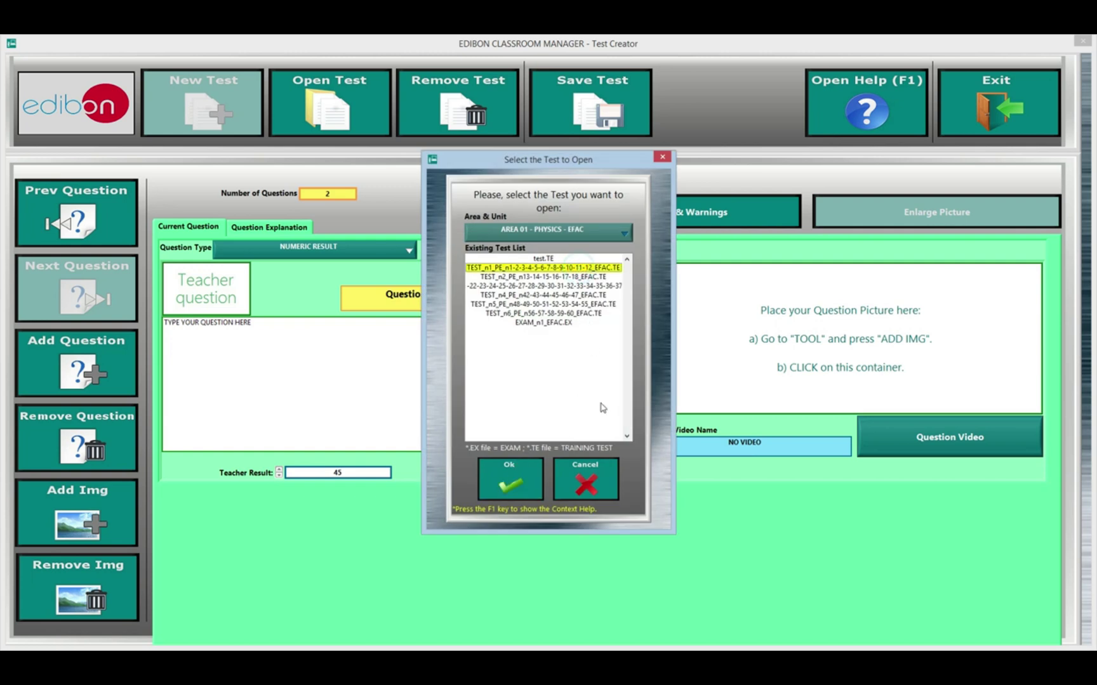
{"action": "left_click", "coordinate": [524, 473]}
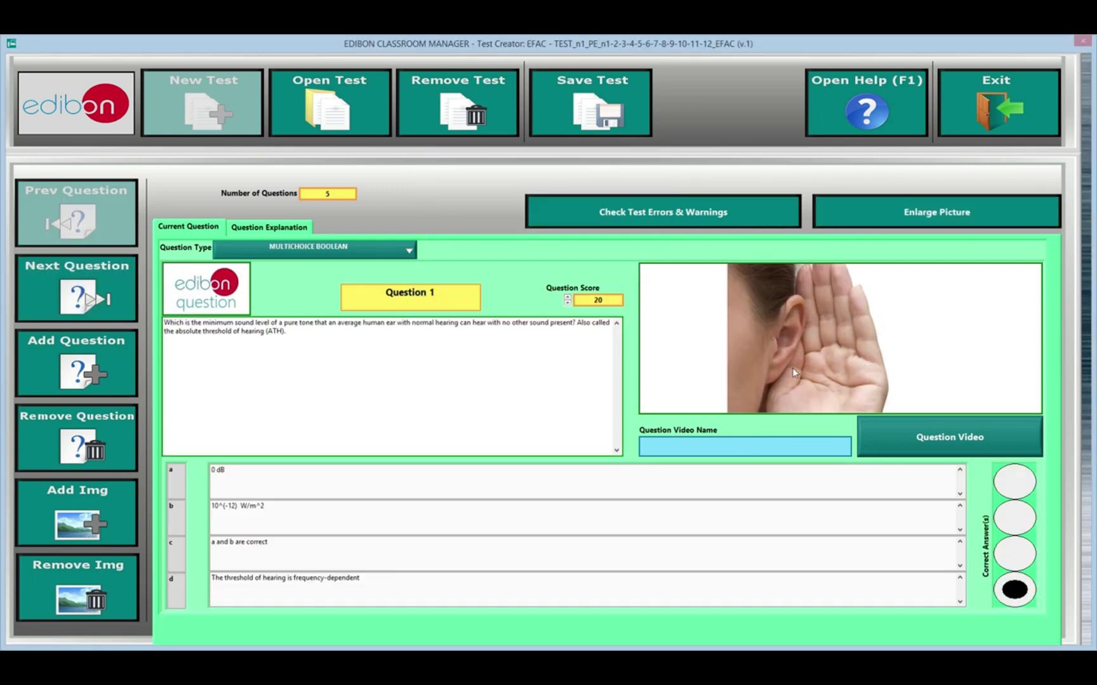
{"action": "left_click", "coordinate": [1015, 518]}
{"action": "left_click", "coordinate": [1015, 565]}
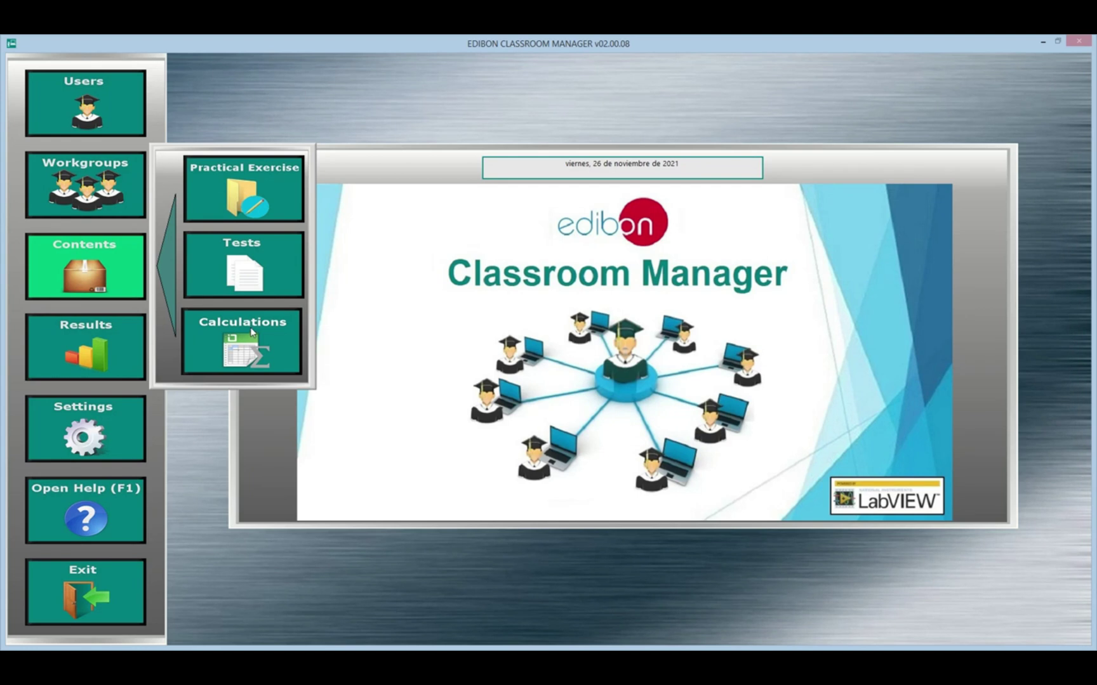
Step: In the Calculations editor, view unit M17's Transformer relationship formula under Area 02 Electronics
{"action": "left_click", "coordinate": [251, 351]}
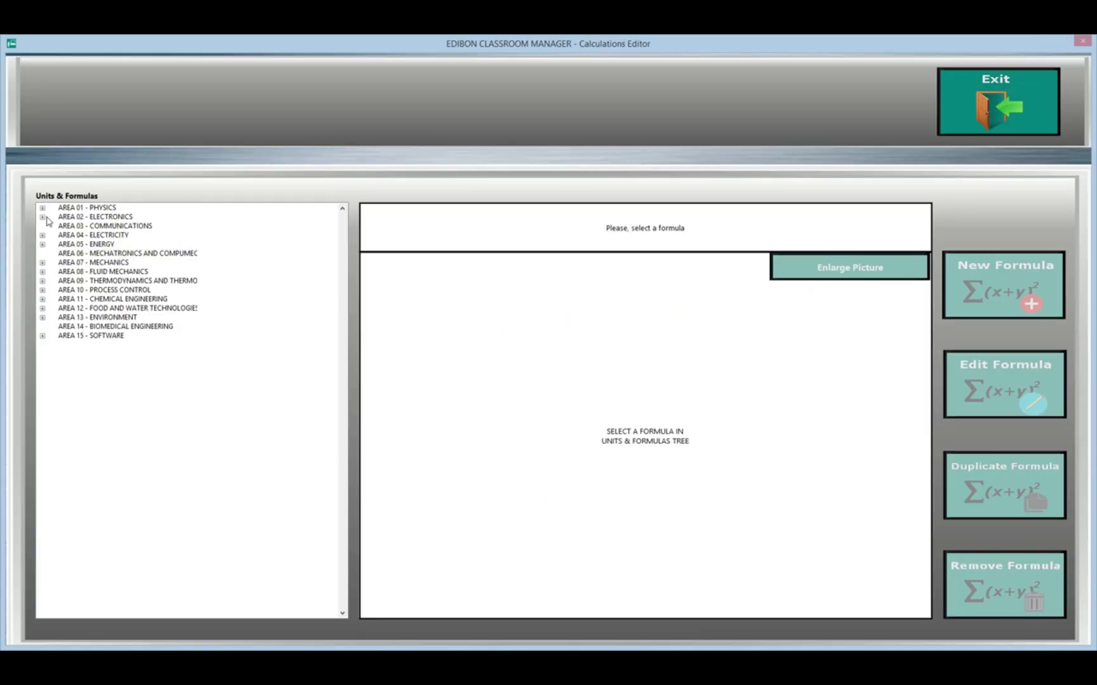
{"action": "left_click", "coordinate": [43, 217]}
{"action": "left_click", "coordinate": [78, 226]}
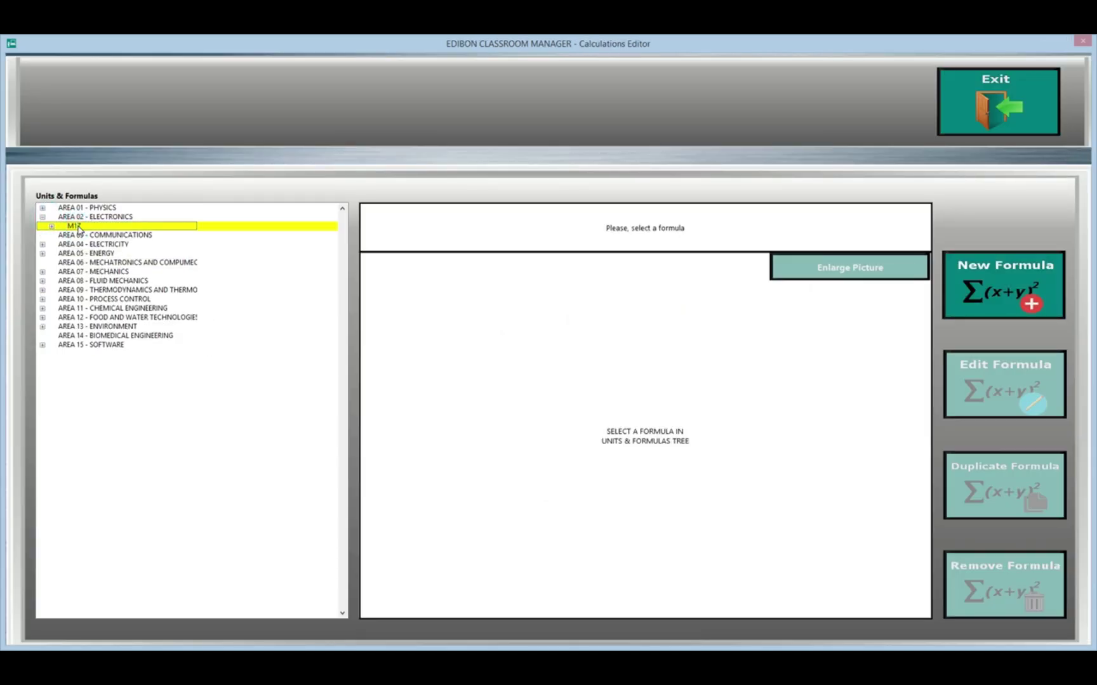
{"action": "left_click", "coordinate": [52, 227]}
{"action": "left_click", "coordinate": [99, 236]}
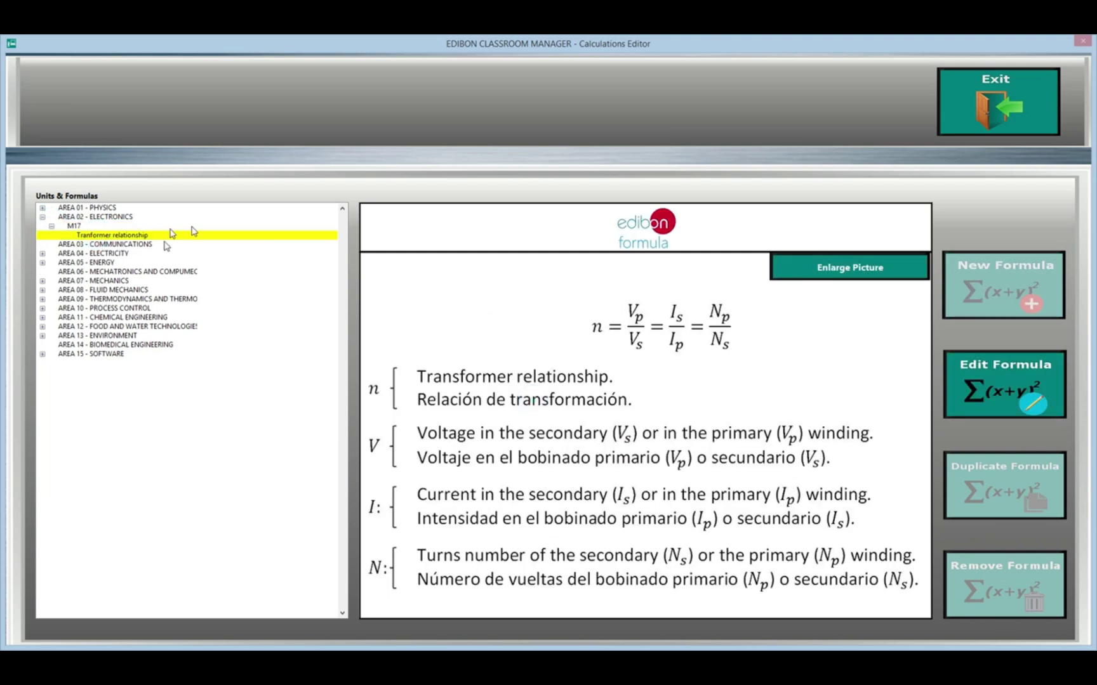
Step: View the Area 04 Active power formula enlarged, then open FME06's Reynolds Number formula for editing
{"action": "left_click", "coordinate": [41, 253]}
{"action": "left_click", "coordinate": [58, 263]}
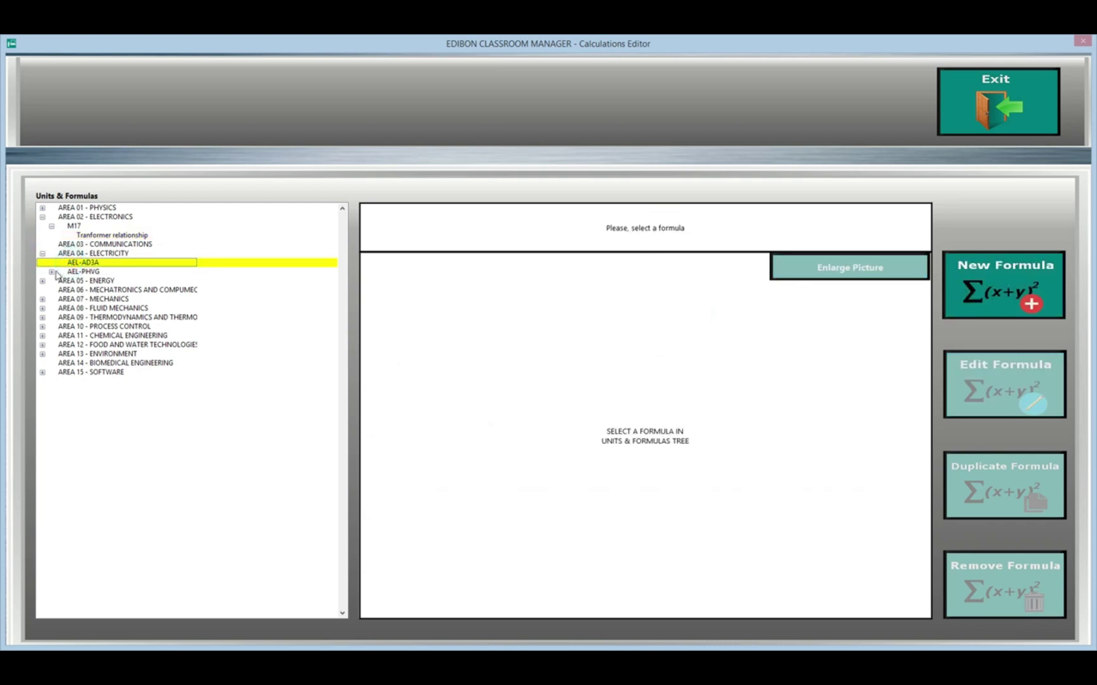
{"action": "left_click", "coordinate": [52, 272]}
{"action": "left_click", "coordinate": [94, 281]}
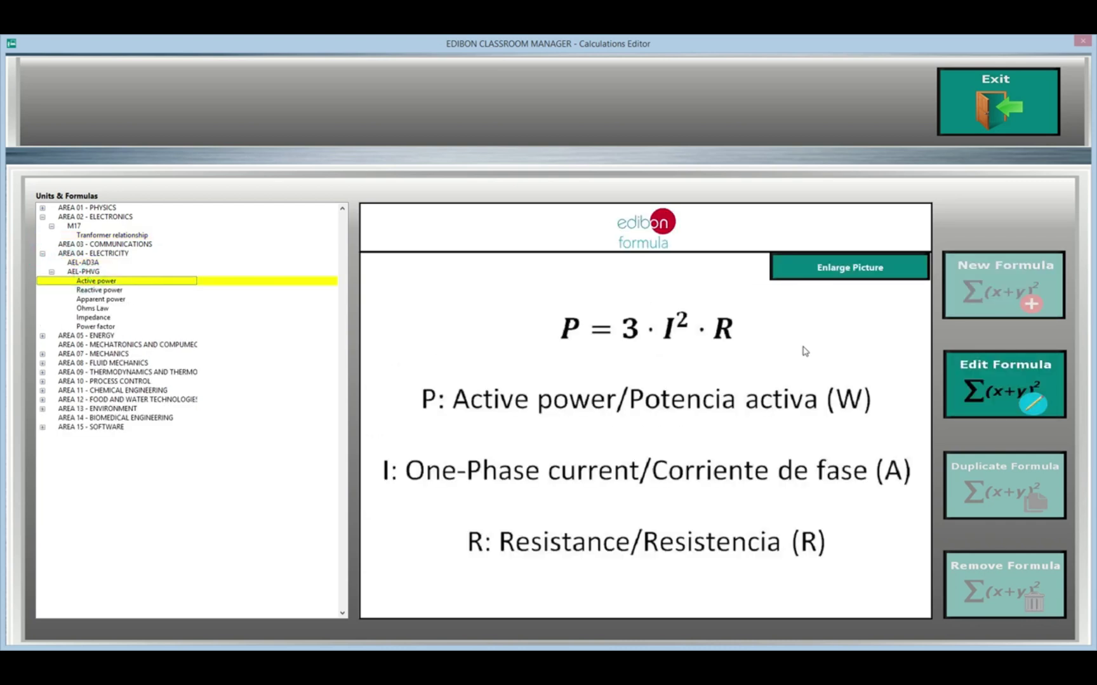
{"action": "left_click", "coordinate": [833, 272]}
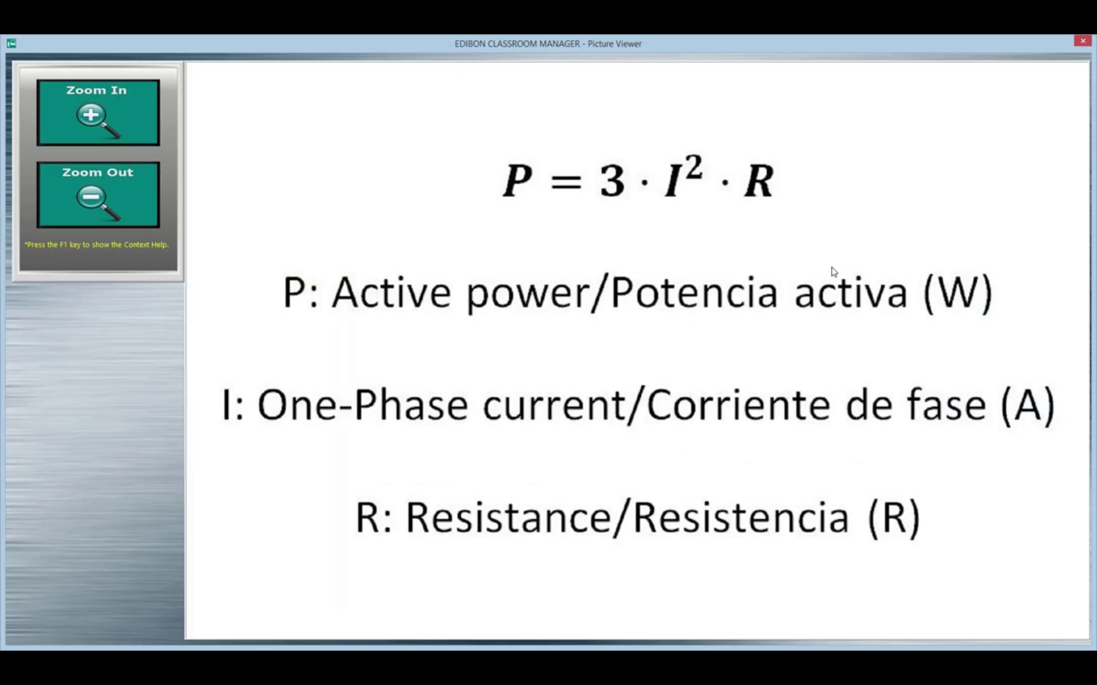
{"action": "left_click", "coordinate": [87, 198]}
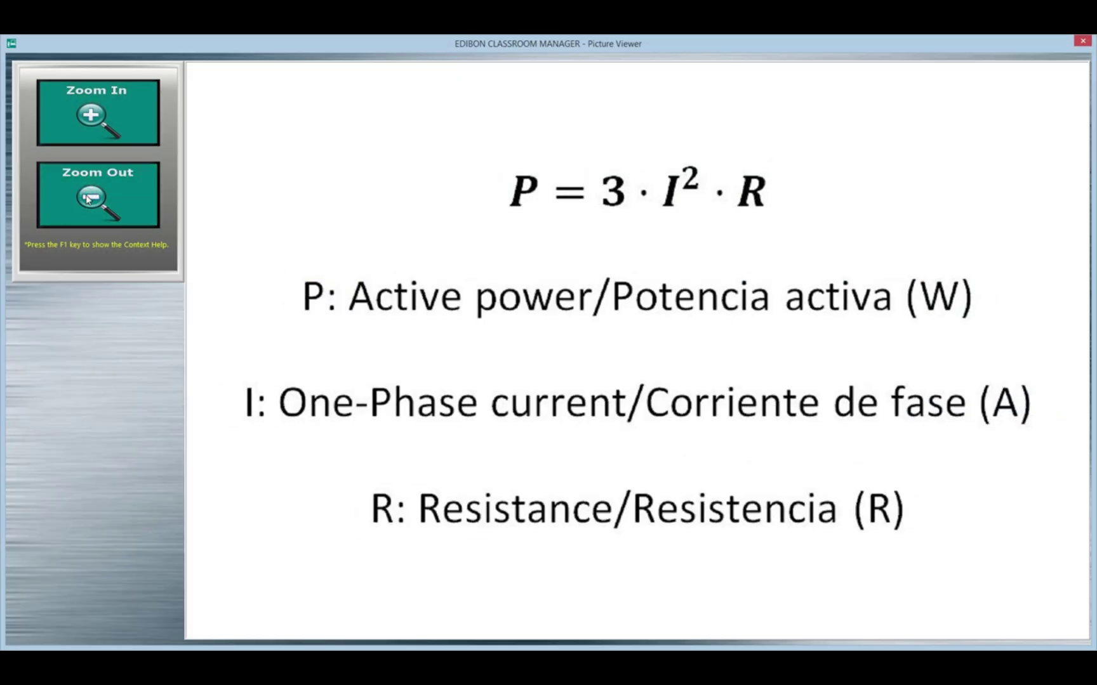
{"action": "left_click", "coordinate": [73, 198]}
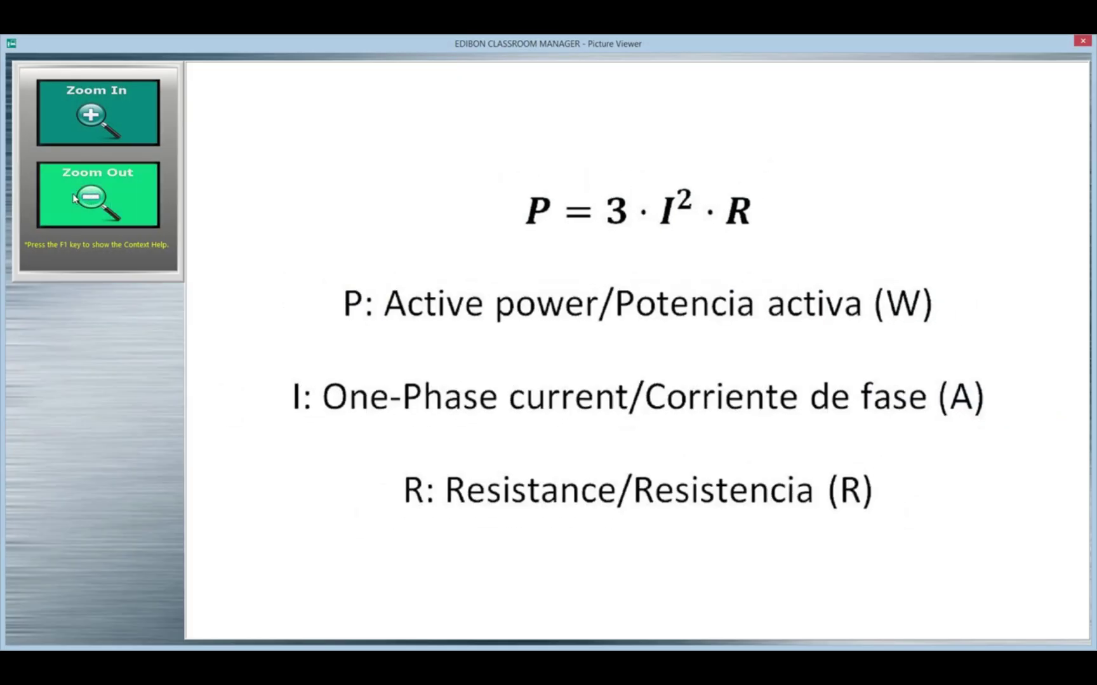
{"action": "left_click", "coordinate": [1080, 41]}
{"action": "left_click", "coordinate": [995, 384]}
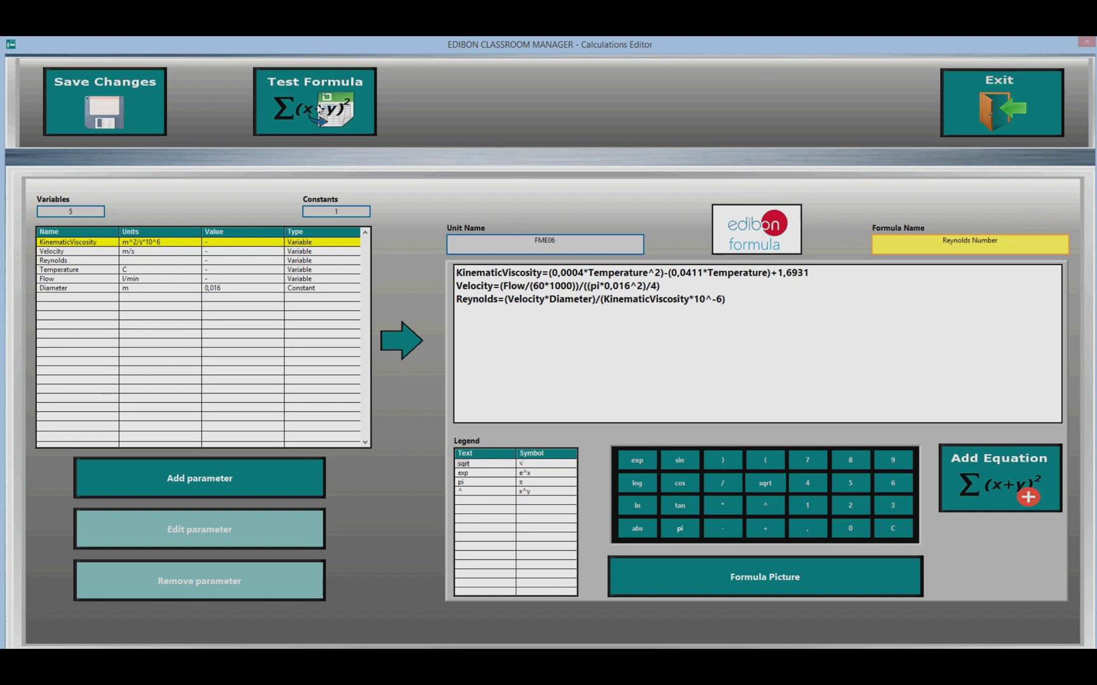
Step: Test the Reynolds Number formula by plotting it against Flow (l/min), then close the plot
{"action": "left_click", "coordinate": [319, 109]}
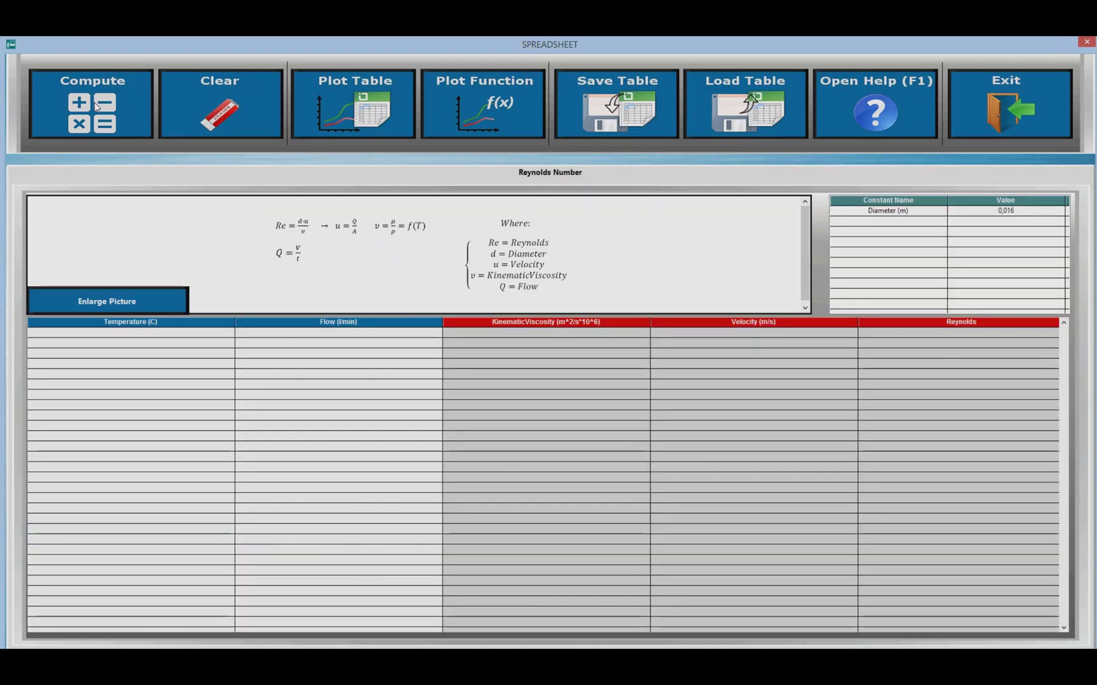
{"action": "left_click", "coordinate": [478, 108]}
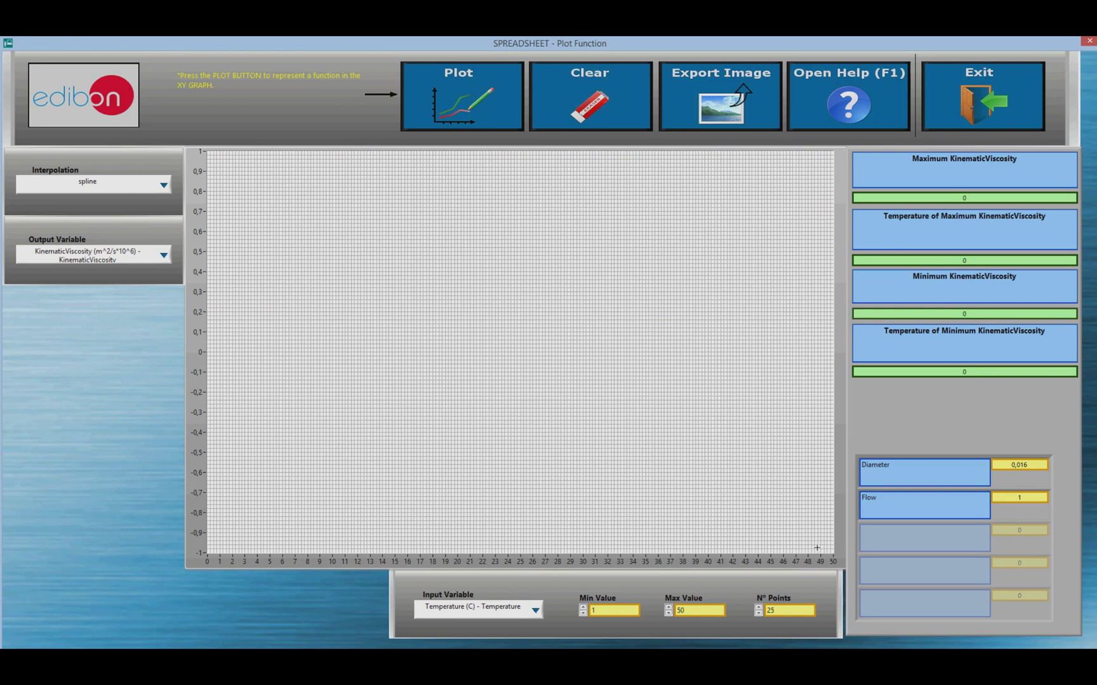
{"action": "left_click", "coordinate": [536, 610]}
{"action": "left_click", "coordinate": [537, 619]}
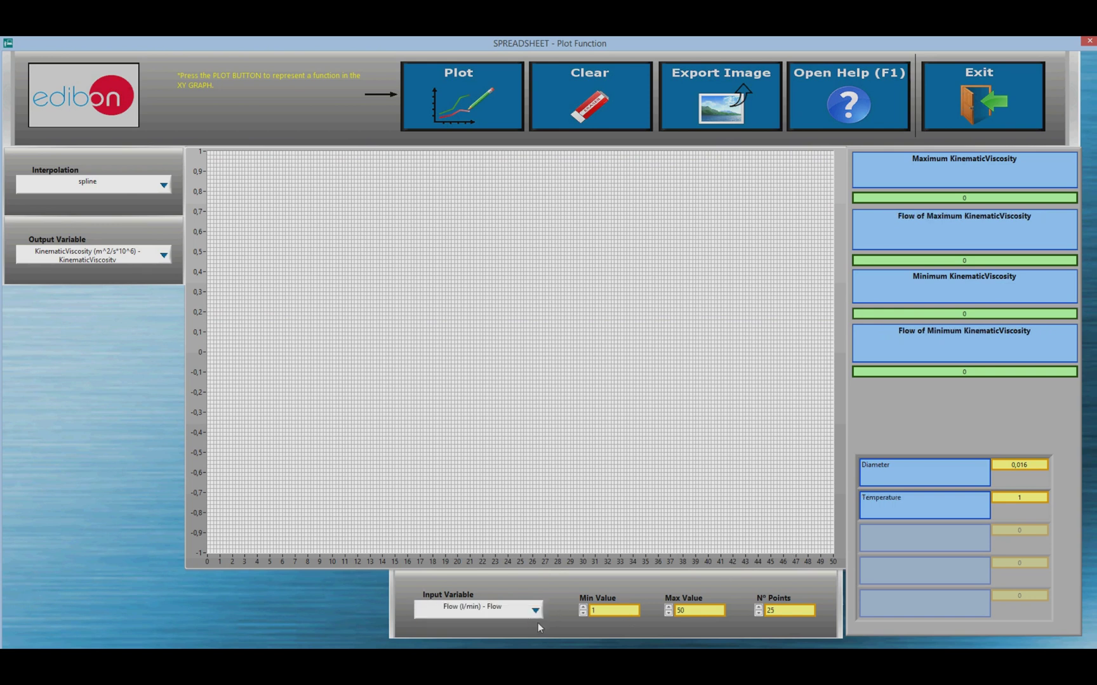
{"action": "left_click", "coordinate": [1008, 93]}
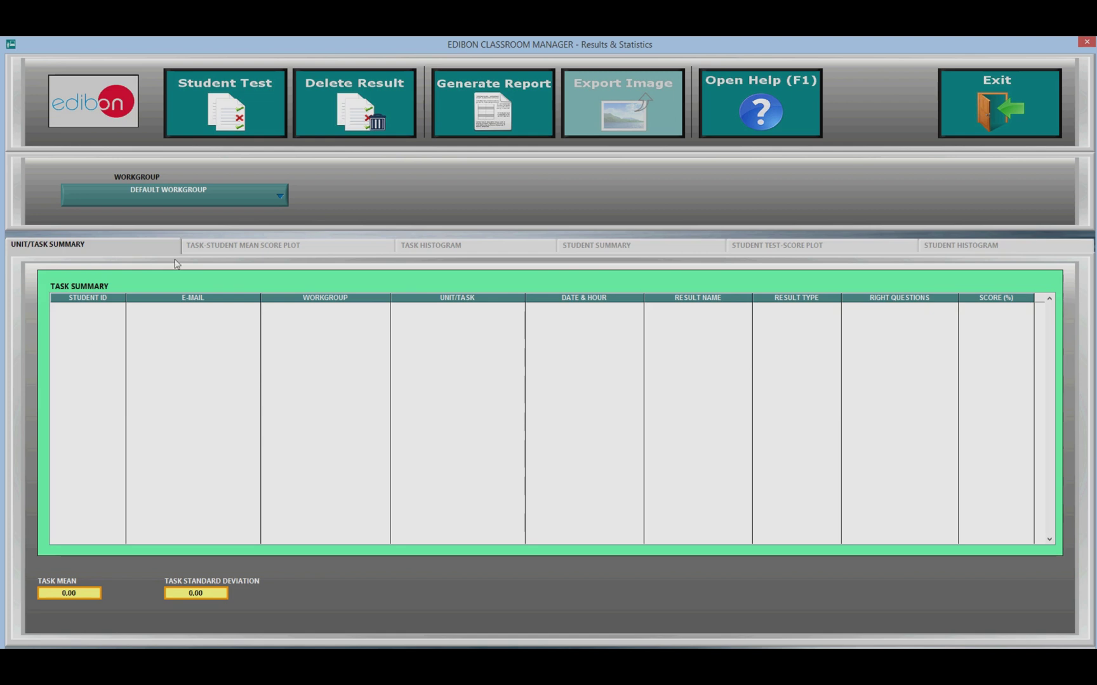
Step: Show results for MONDAY_FLUID MECHANICS and try opening a student's test result
{"action": "left_click", "coordinate": [213, 201]}
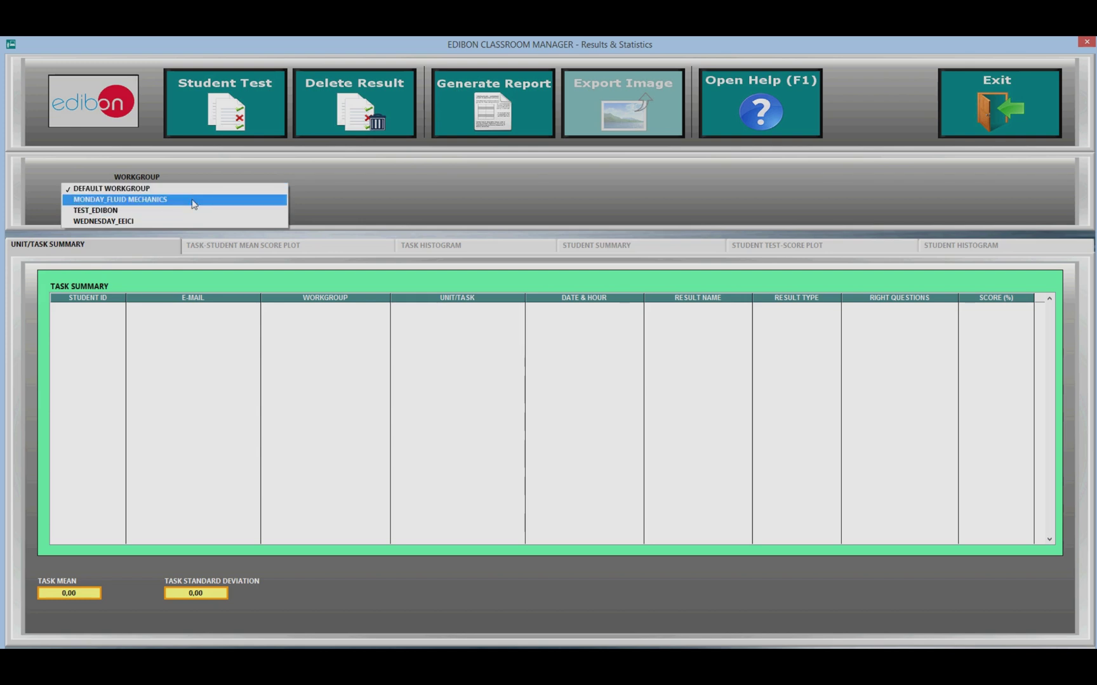
{"action": "left_click", "coordinate": [193, 201]}
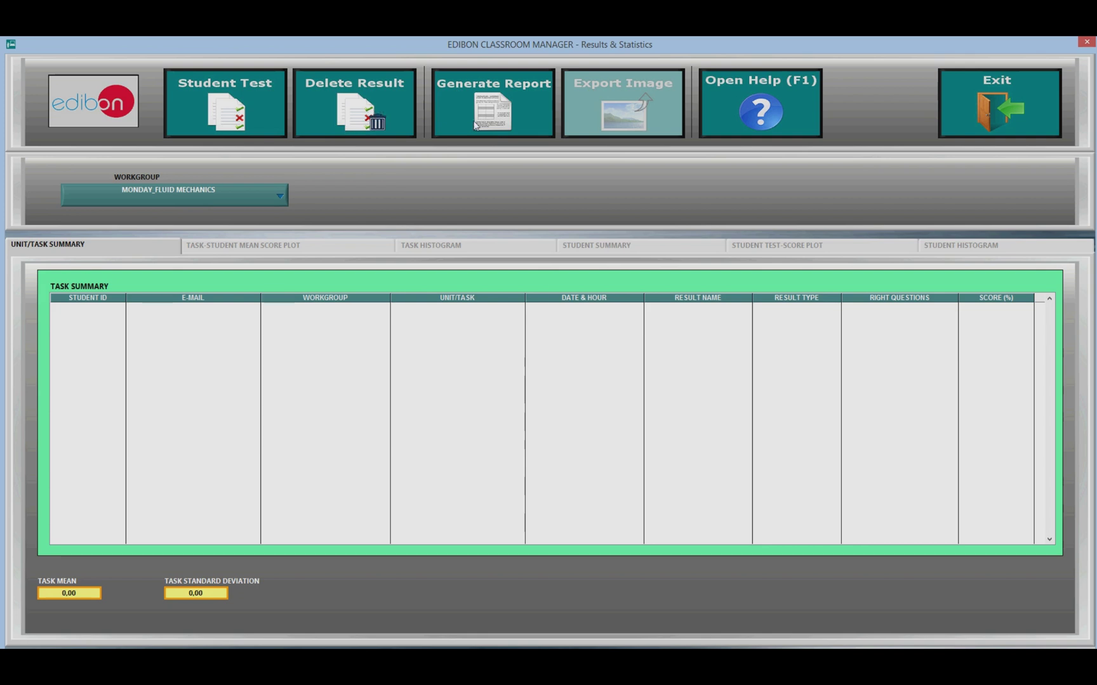
{"action": "left_click", "coordinate": [251, 122]}
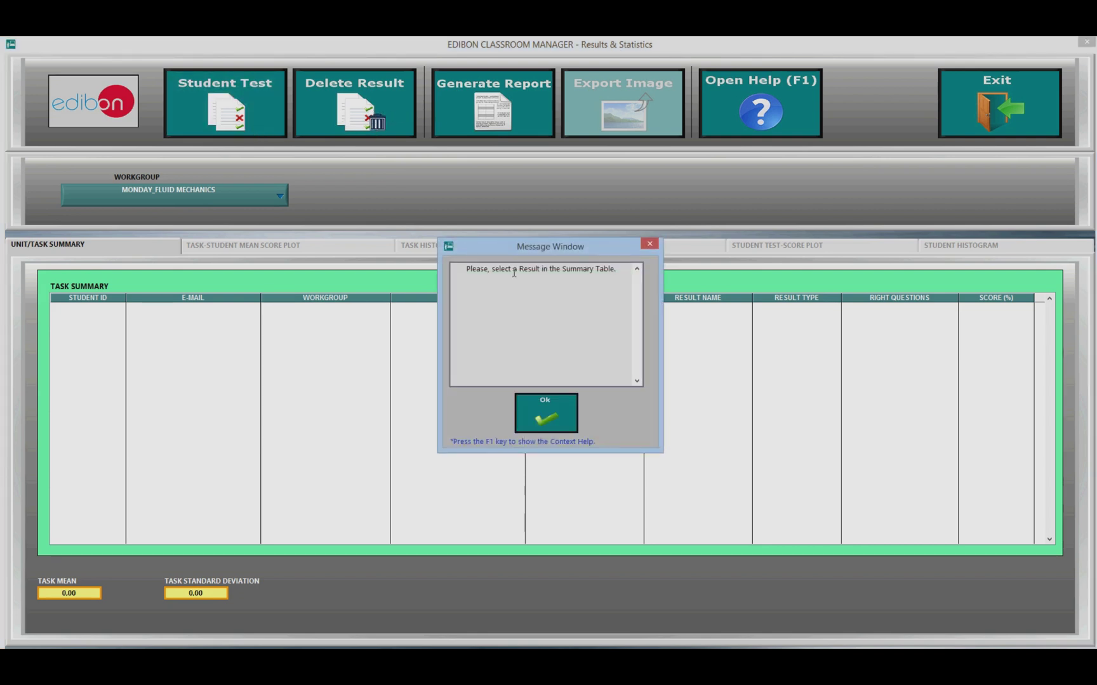
{"action": "left_click", "coordinate": [554, 412]}
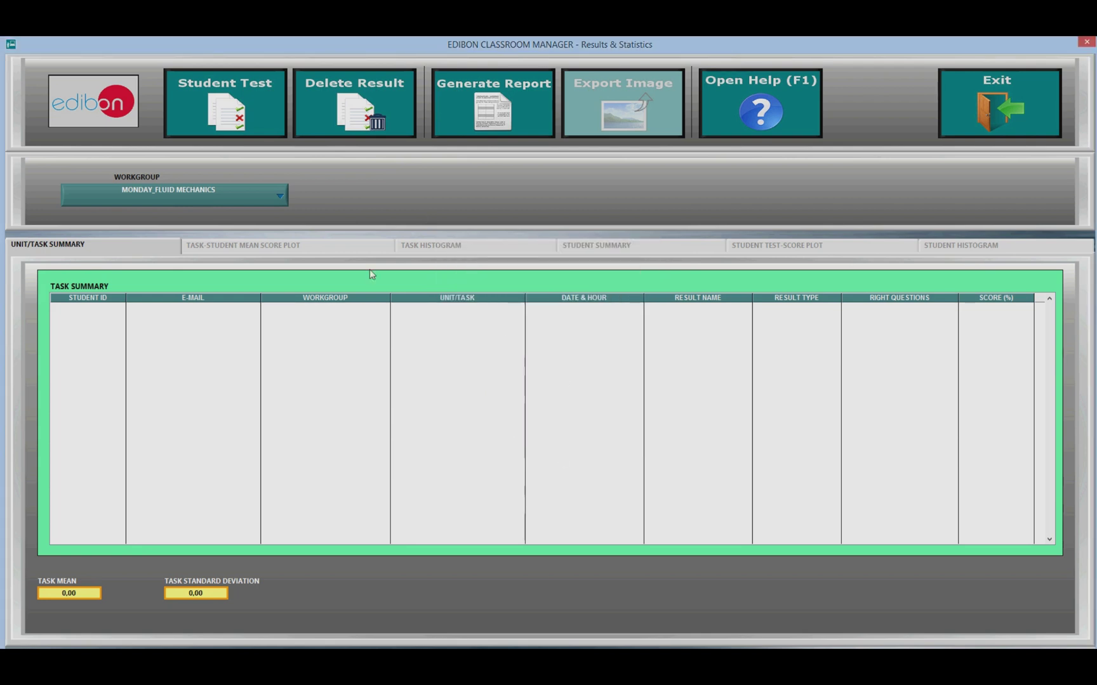
Step: Start a results report, cancel saving it, and bring up the classroom Settings
{"action": "left_click", "coordinate": [495, 96]}
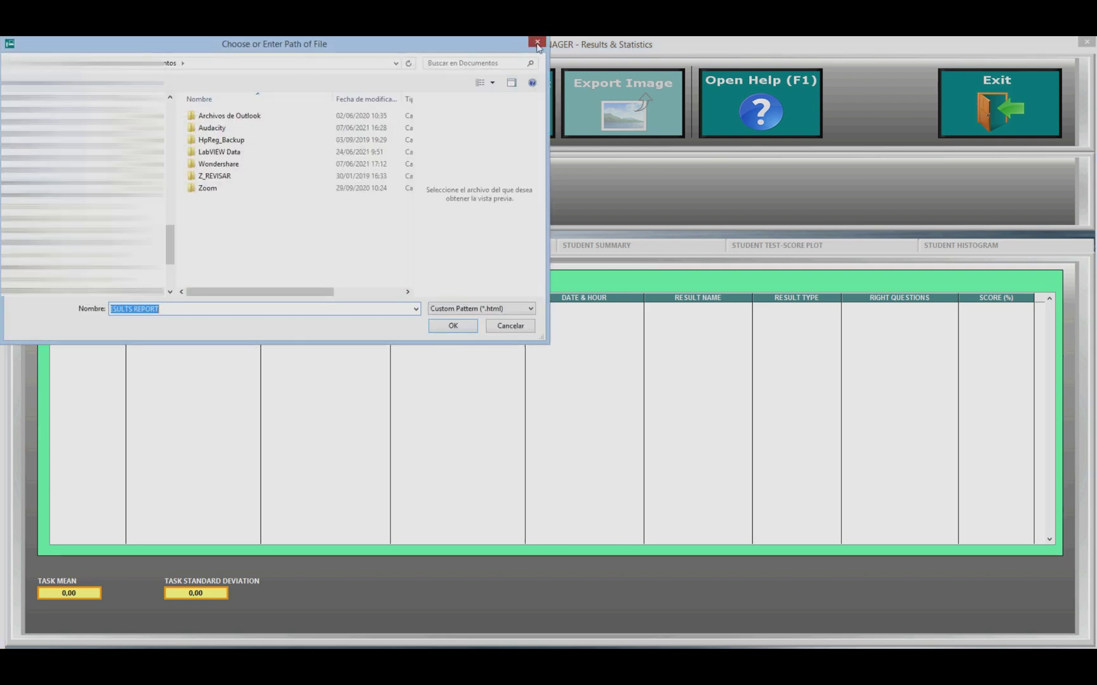
{"action": "left_click", "coordinate": [537, 41]}
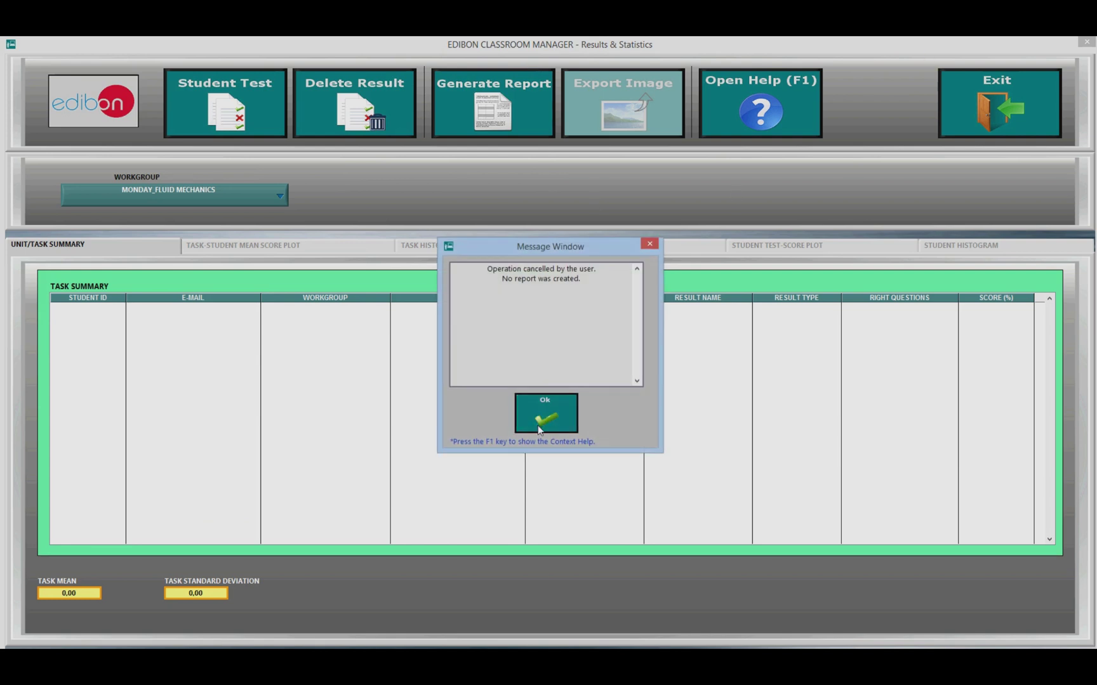
{"action": "left_click", "coordinate": [90, 409]}
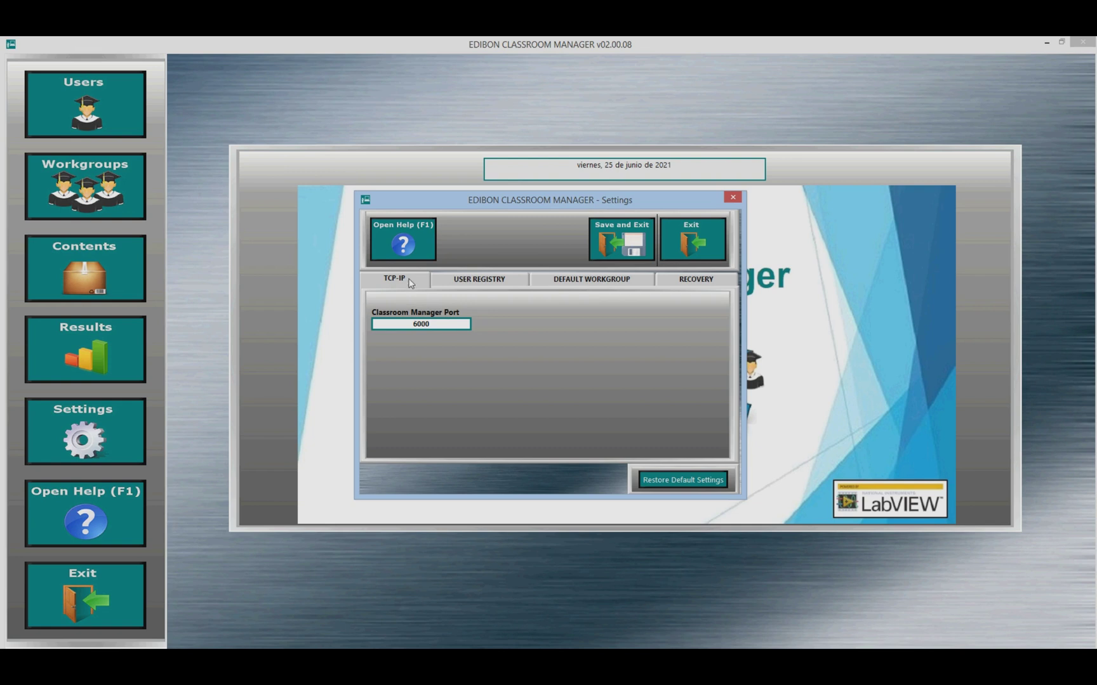
{"action": "left_click", "coordinate": [483, 286]}
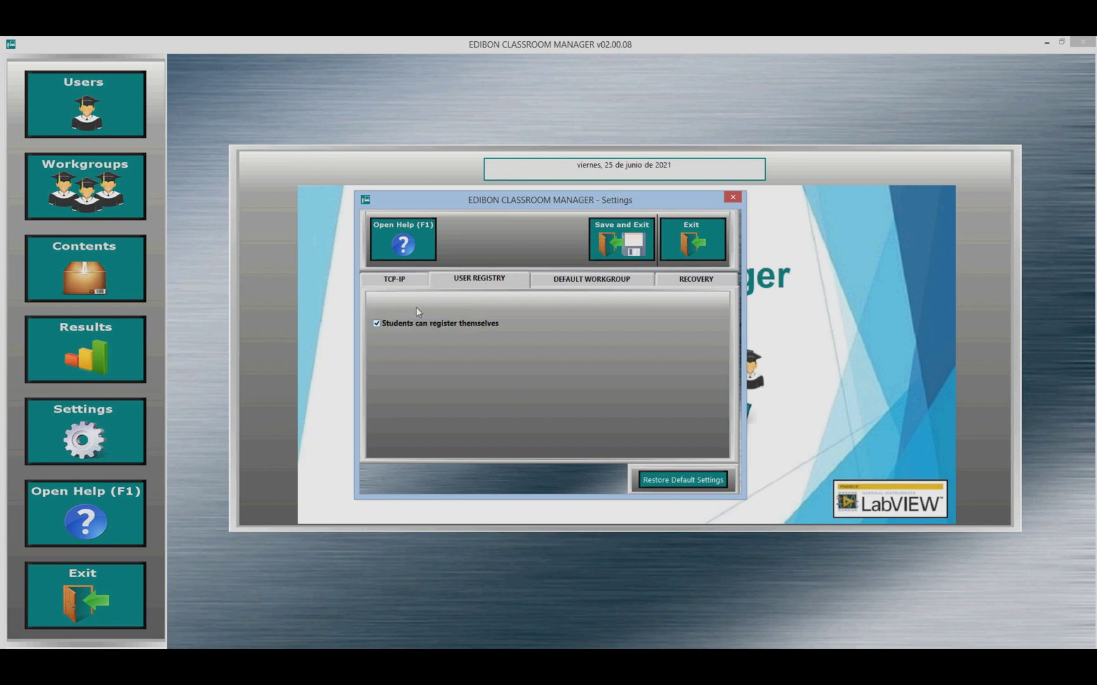
{"action": "left_click", "coordinate": [581, 285]}
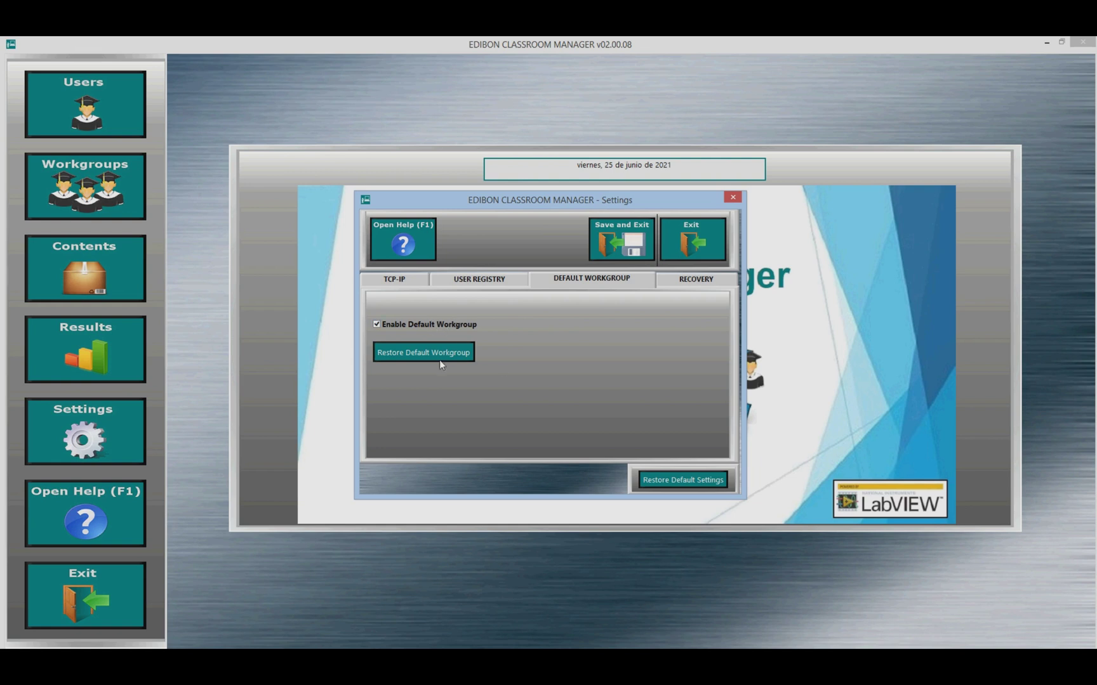
{"action": "left_click", "coordinate": [724, 284]}
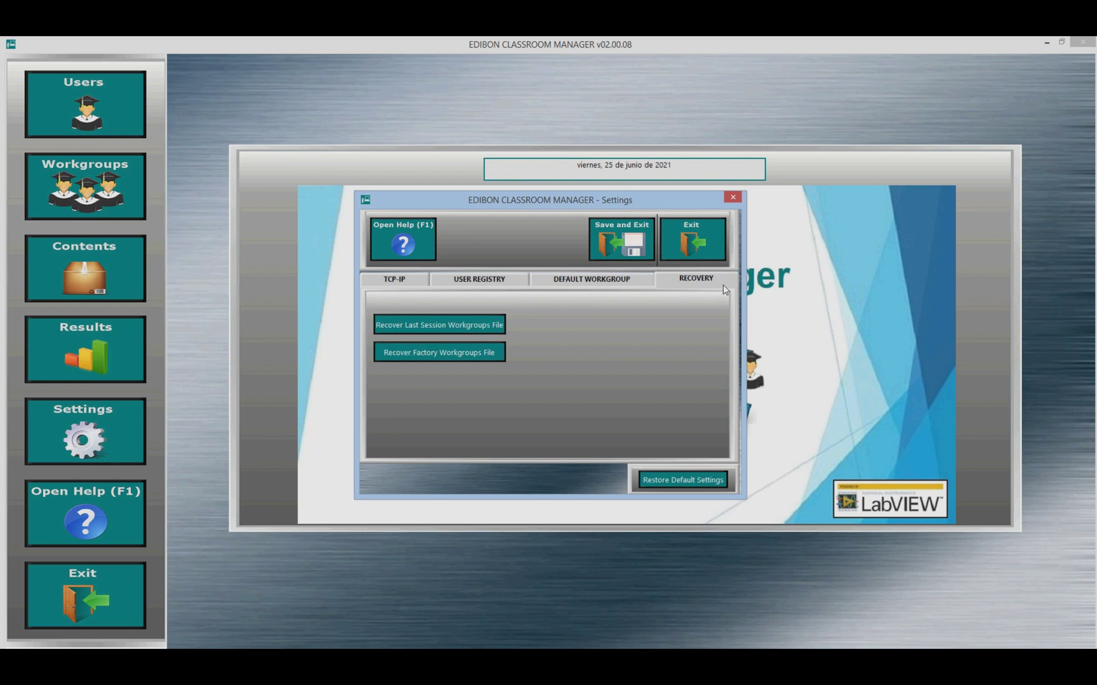
{"action": "left_click", "coordinate": [469, 355]}
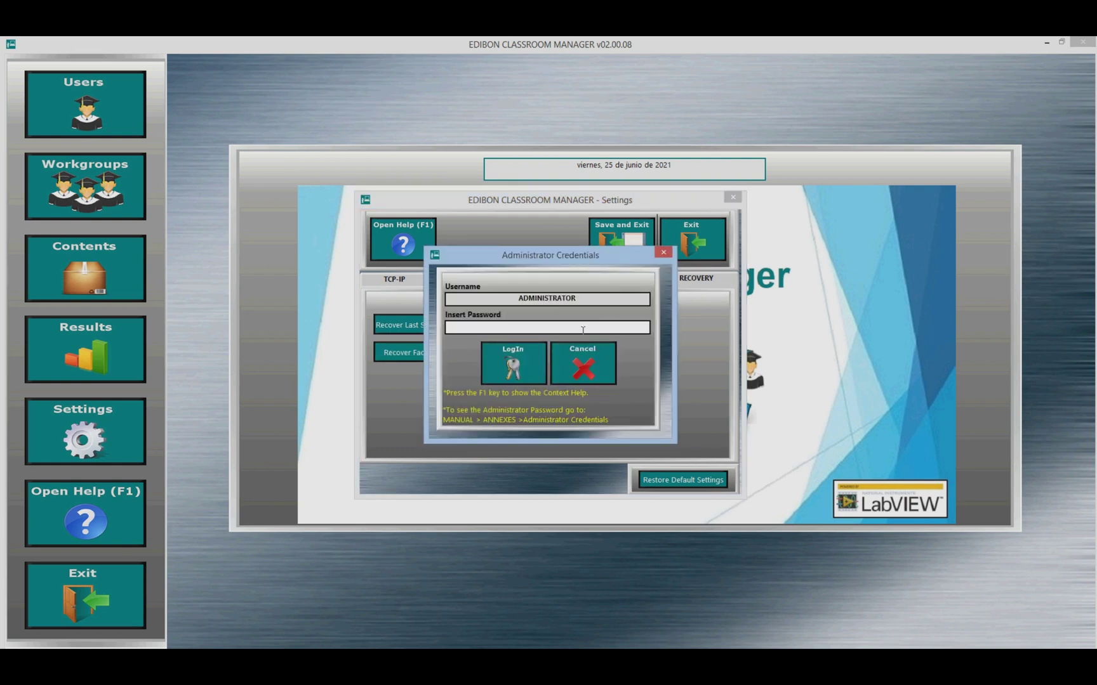
{"action": "left_click", "coordinate": [584, 366]}
{"action": "left_click", "coordinate": [647, 244]}
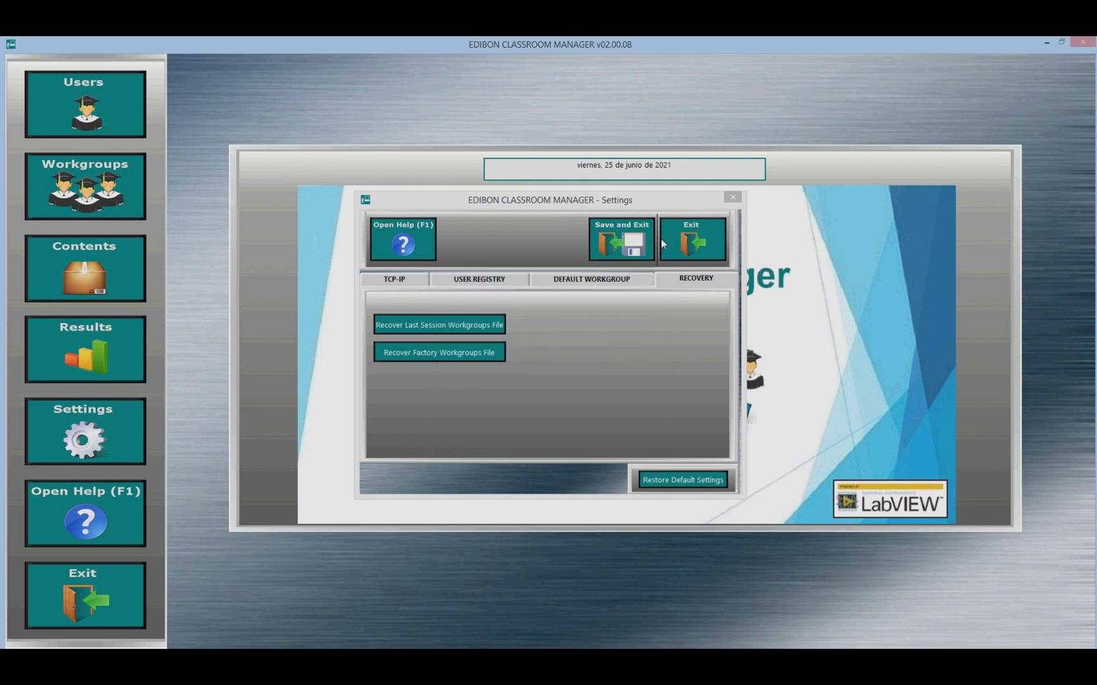
{"action": "left_click", "coordinate": [733, 199]}
{"action": "left_click", "coordinate": [511, 413]}
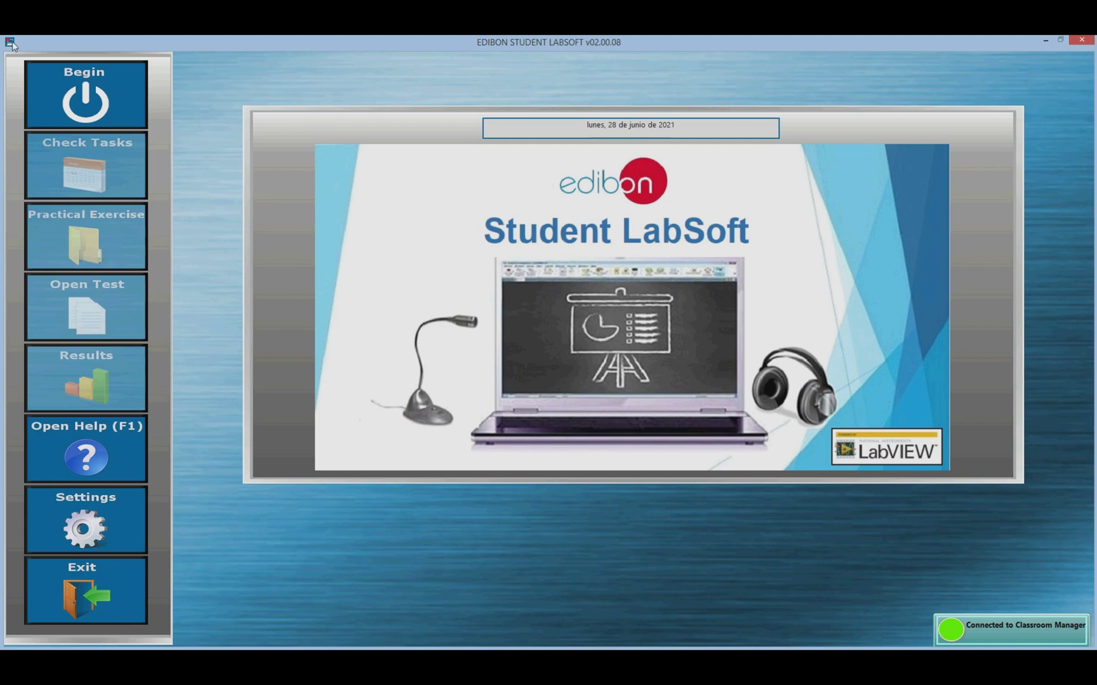
Step: Begin a student session and submit the student's e-mail address to log in
{"action": "left_click", "coordinate": [84, 89]}
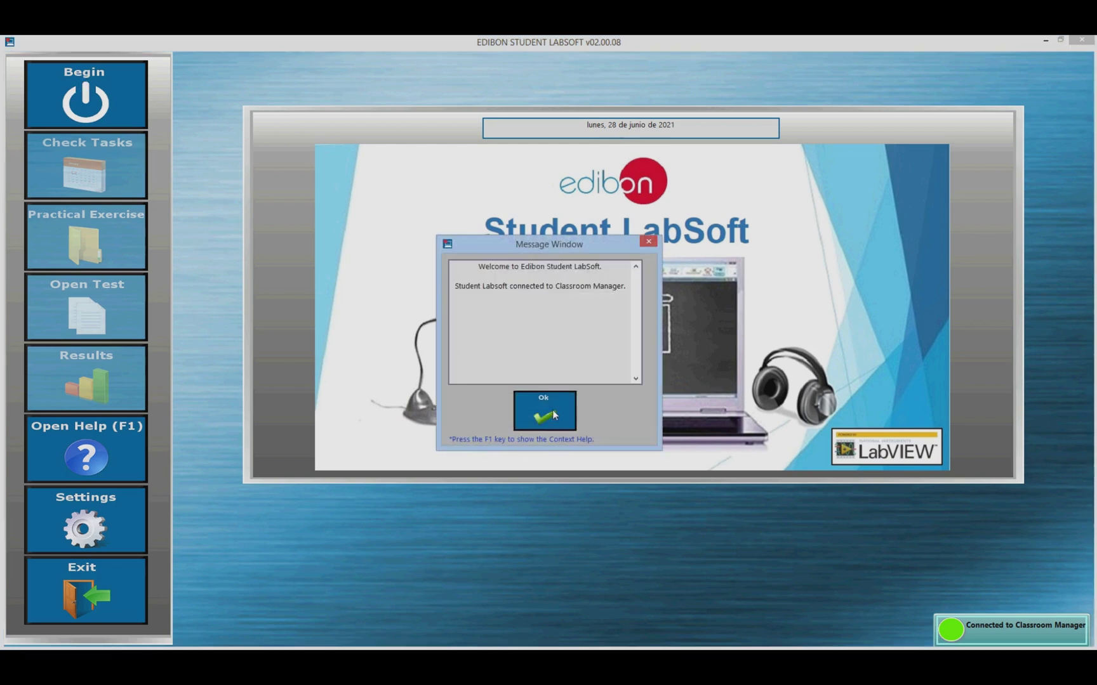
{"action": "left_click", "coordinate": [549, 412]}
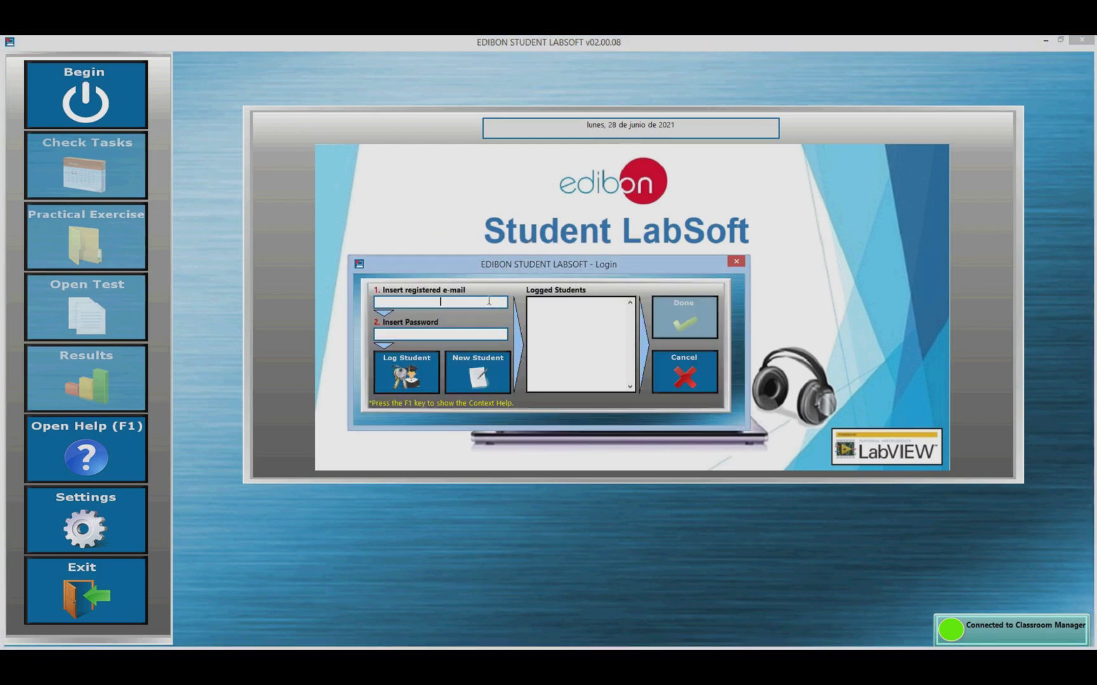
{"action": "left_click", "coordinate": [461, 333]}
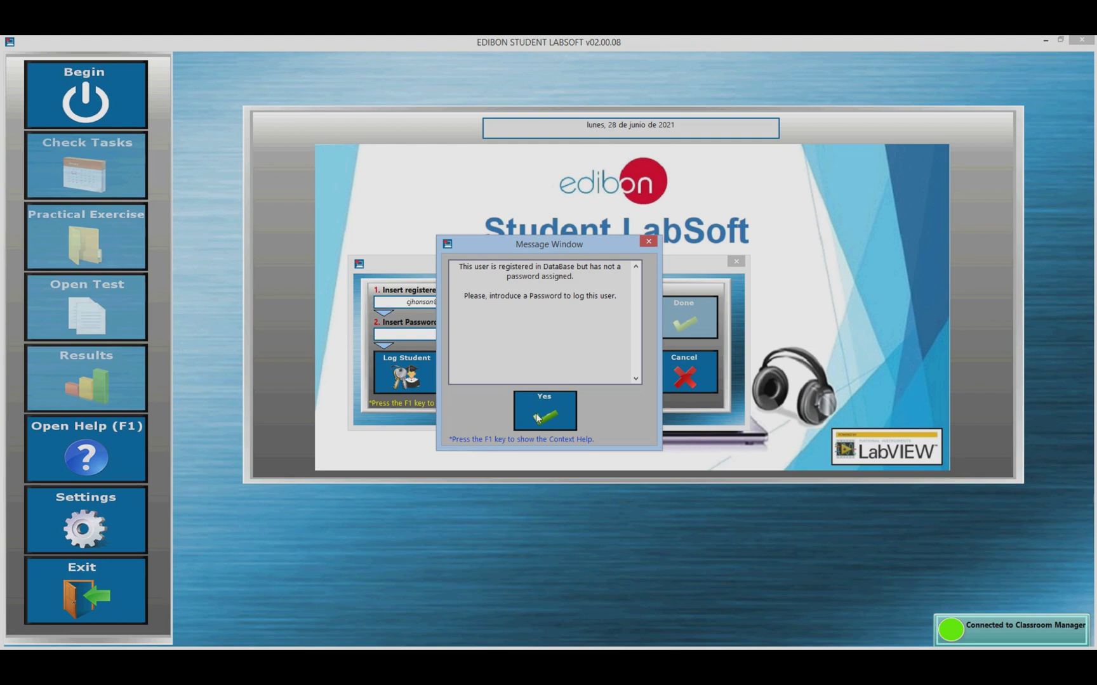
Step: Register and confirm a new password for the student's account
{"action": "left_click", "coordinate": [538, 417]}
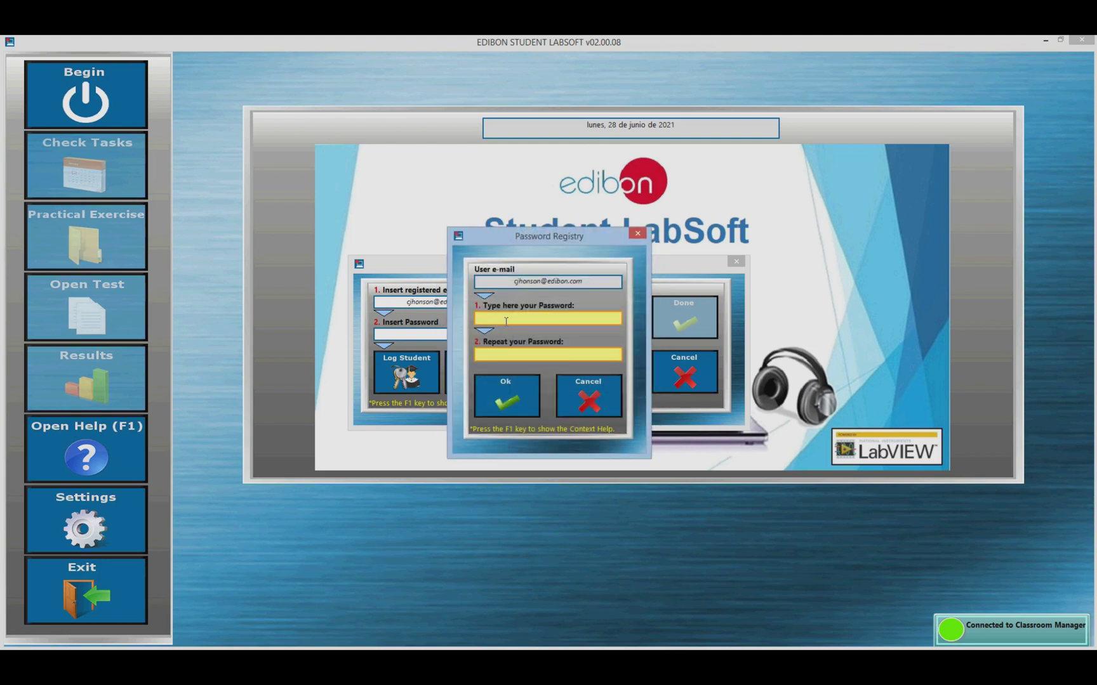
{"action": "type", "text": "****************"}
{"action": "left_click", "coordinate": [517, 401]}
{"action": "left_click", "coordinate": [526, 403]}
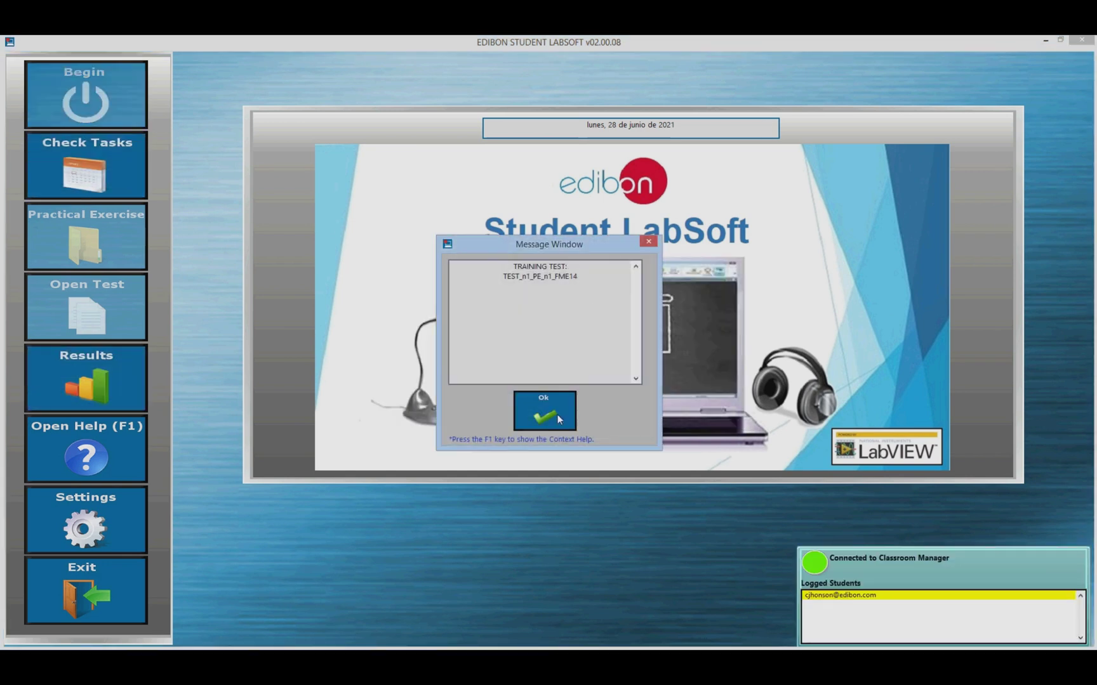
Step: Acknowledge training test TEST_n1_PE_n1_FME14 and open it from the student's task status
{"action": "left_click", "coordinate": [552, 414]}
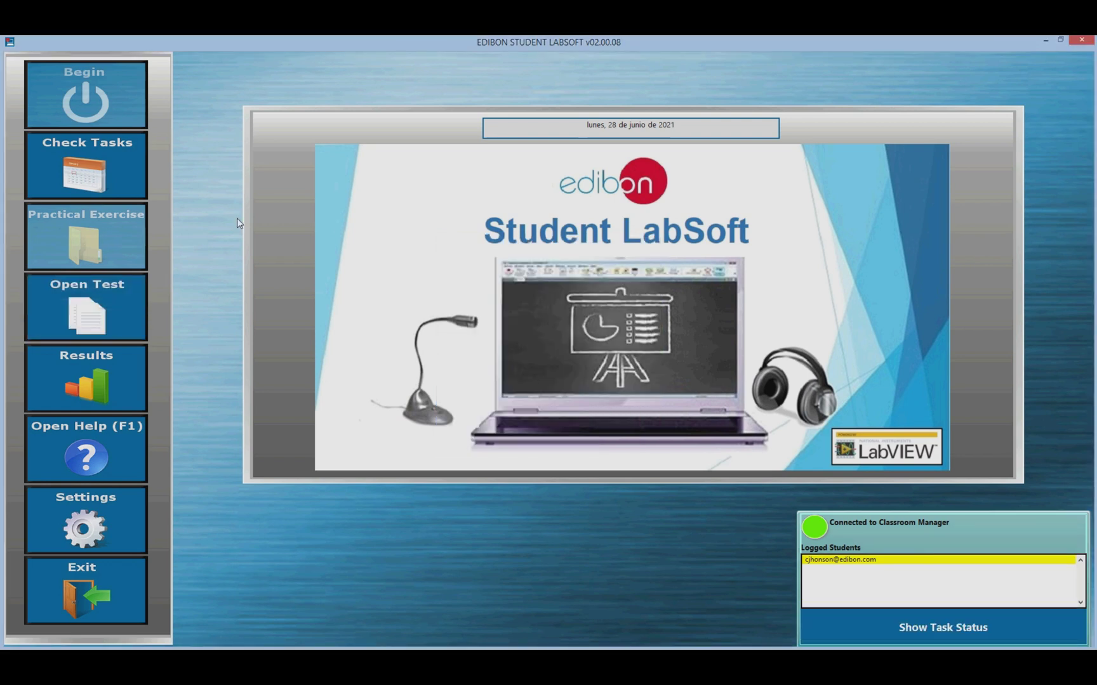
{"action": "left_click", "coordinate": [959, 622]}
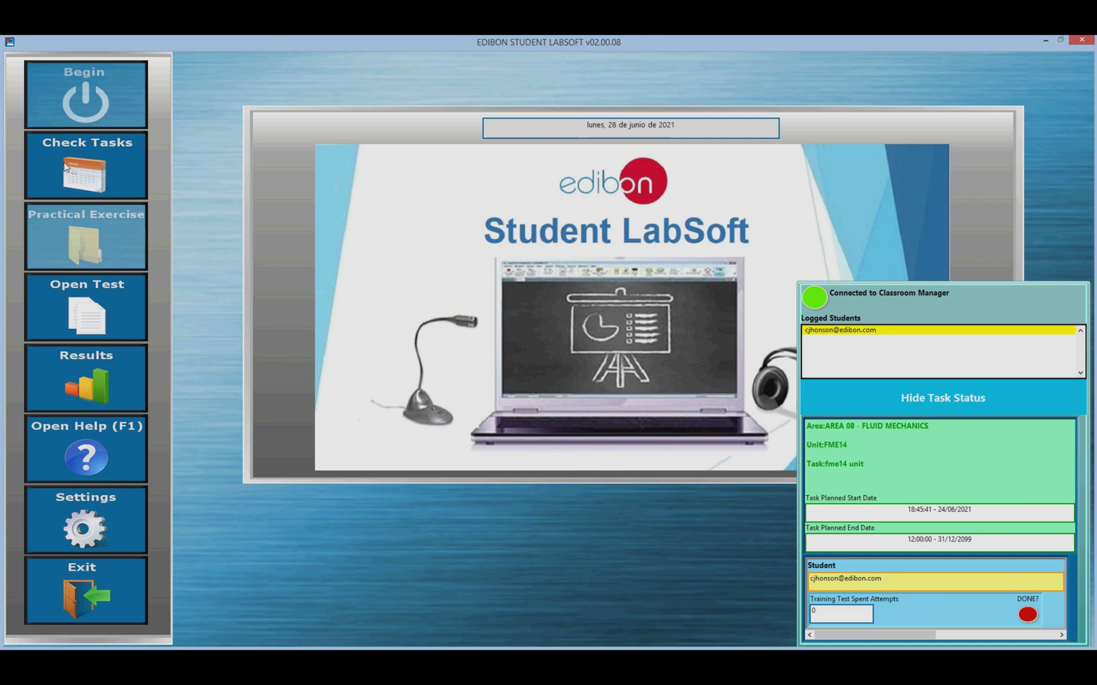
{"action": "left_click", "coordinate": [107, 316]}
{"action": "left_click", "coordinate": [284, 261]}
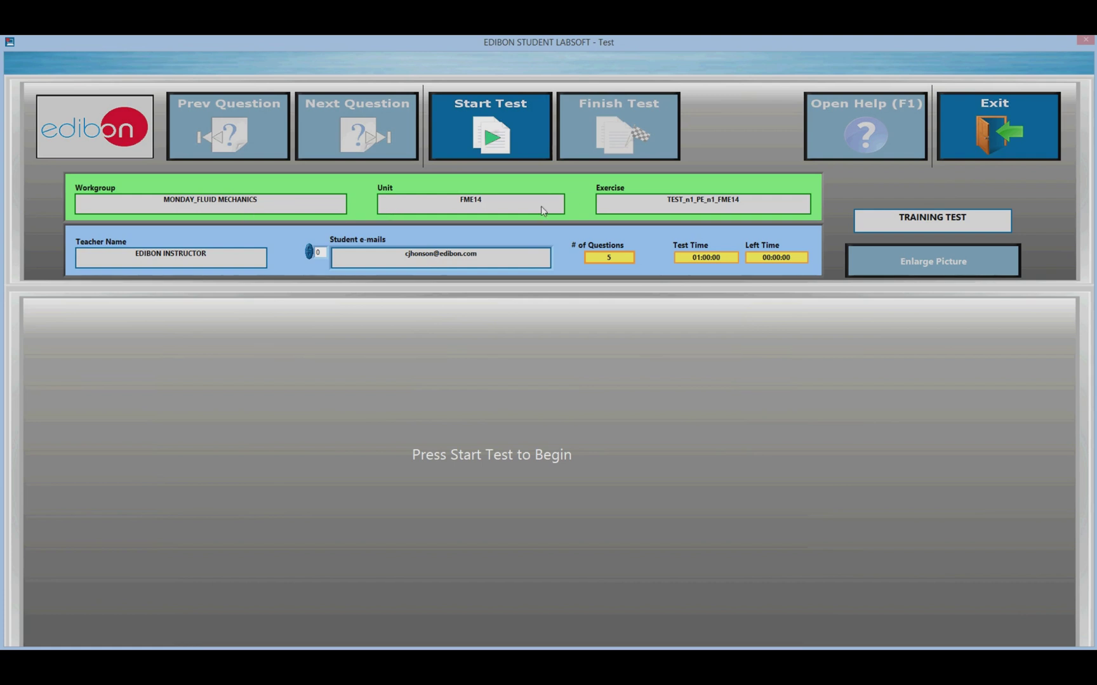
Step: Start the FME14 training test and then finish it, confirming both times
{"action": "left_click", "coordinate": [507, 140]}
{"action": "left_click", "coordinate": [499, 402]}
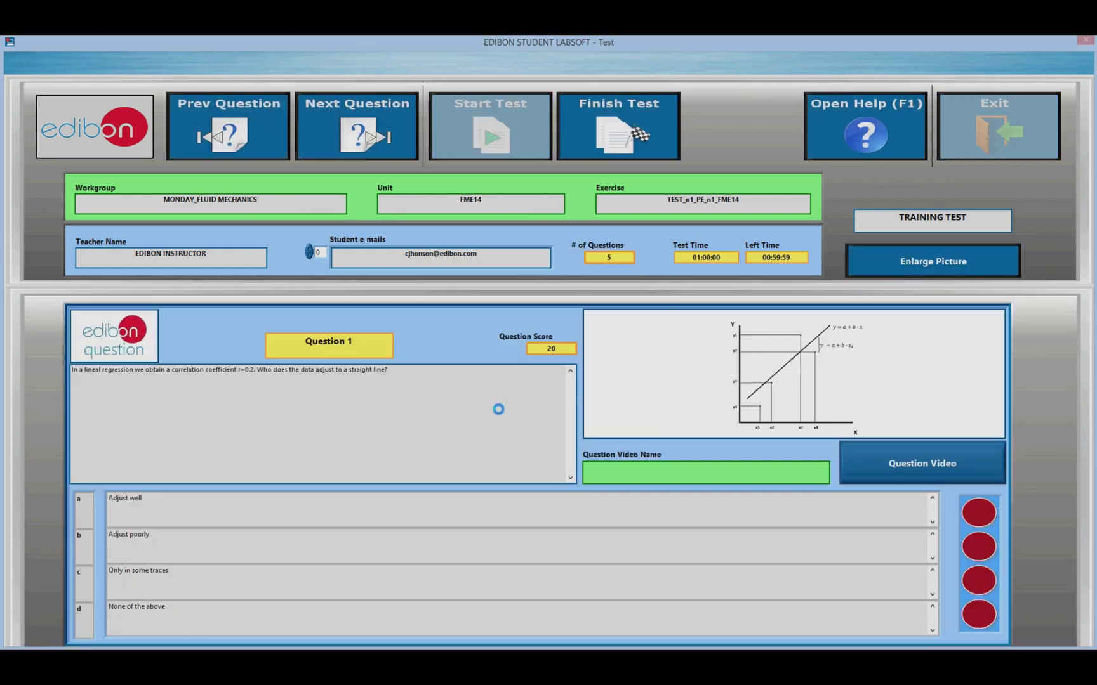
{"action": "left_click", "coordinate": [597, 146]}
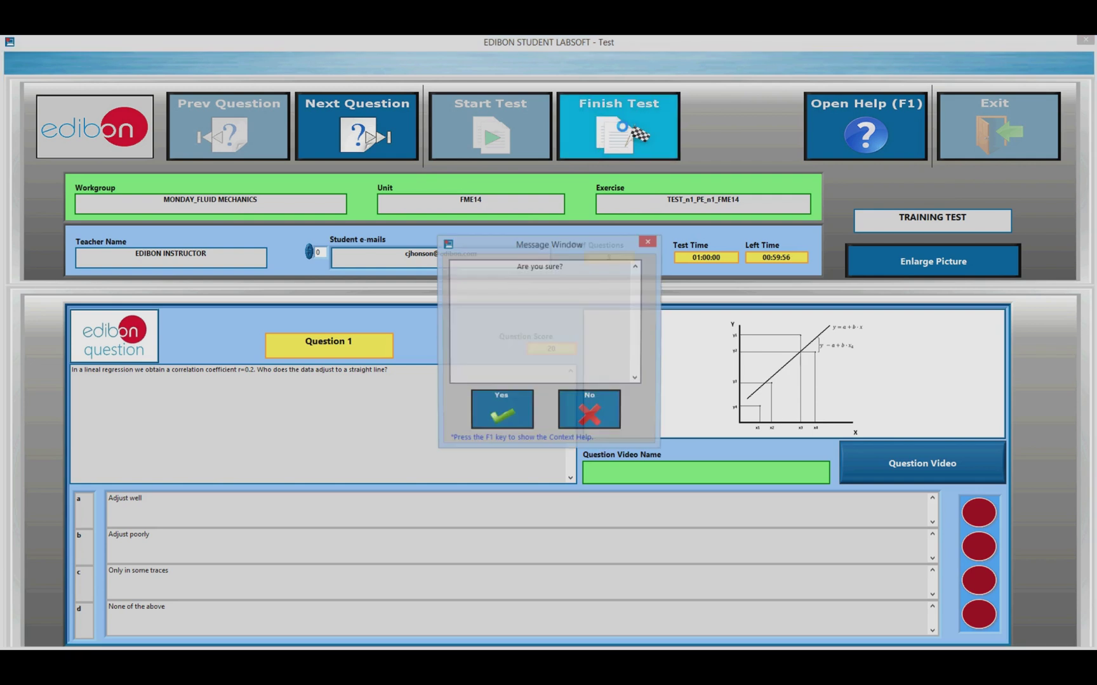
{"action": "left_click", "coordinate": [510, 419]}
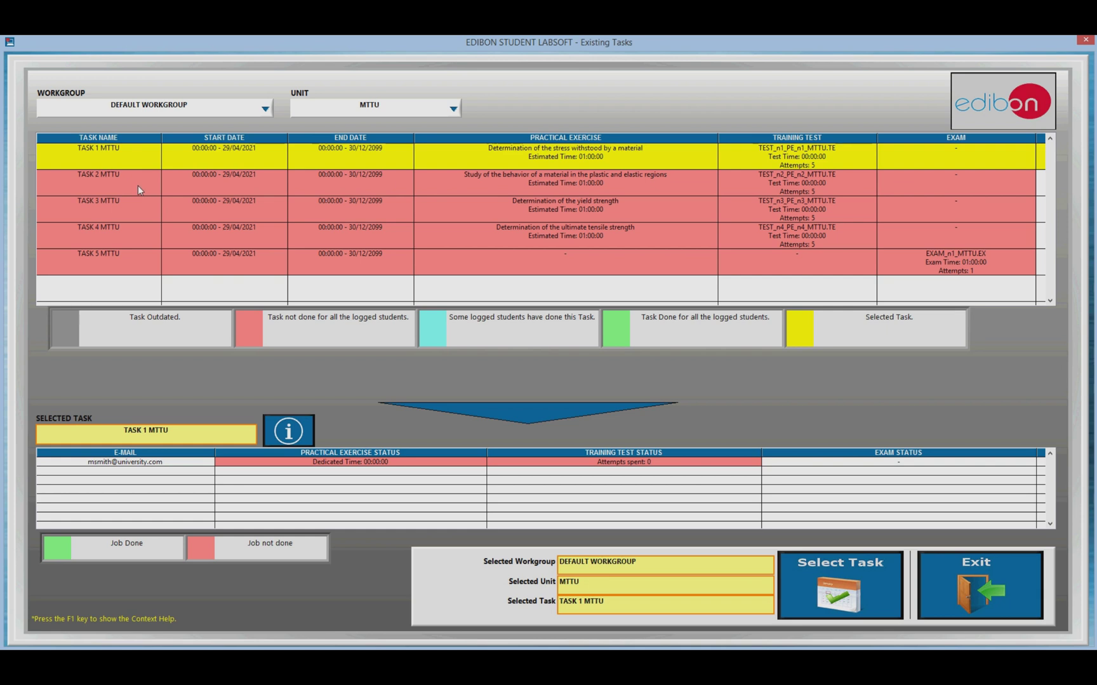
Step: Pick TASK 2 MTTU, review its information, and confirm it as the current task
{"action": "left_click", "coordinate": [138, 186]}
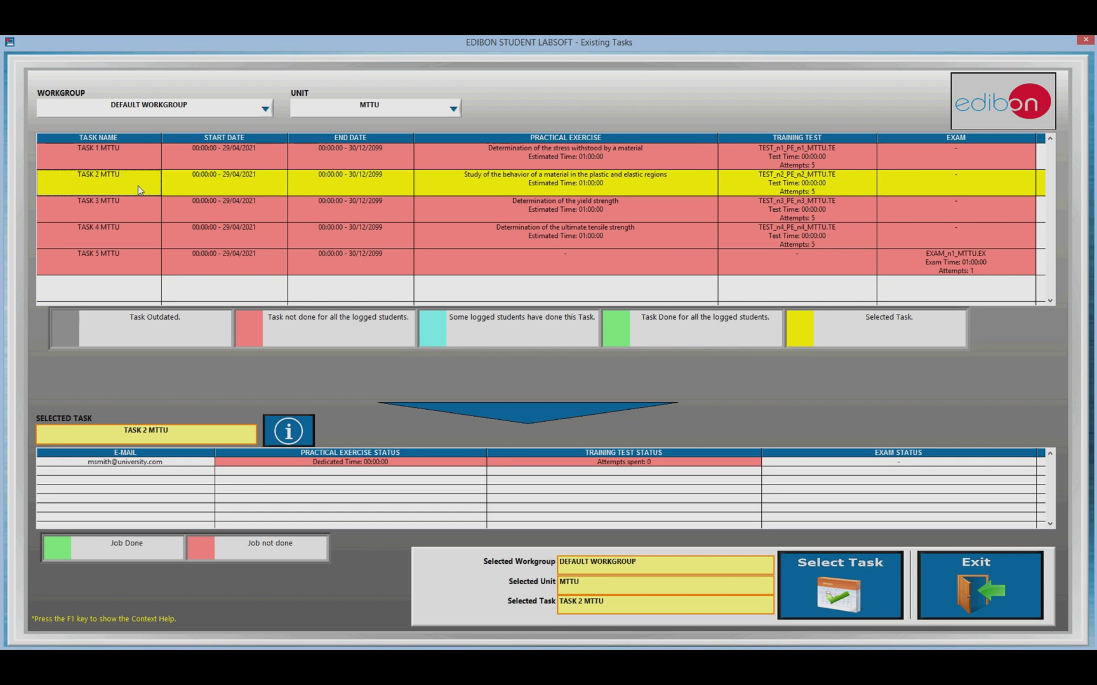
{"action": "left_click", "coordinate": [289, 431]}
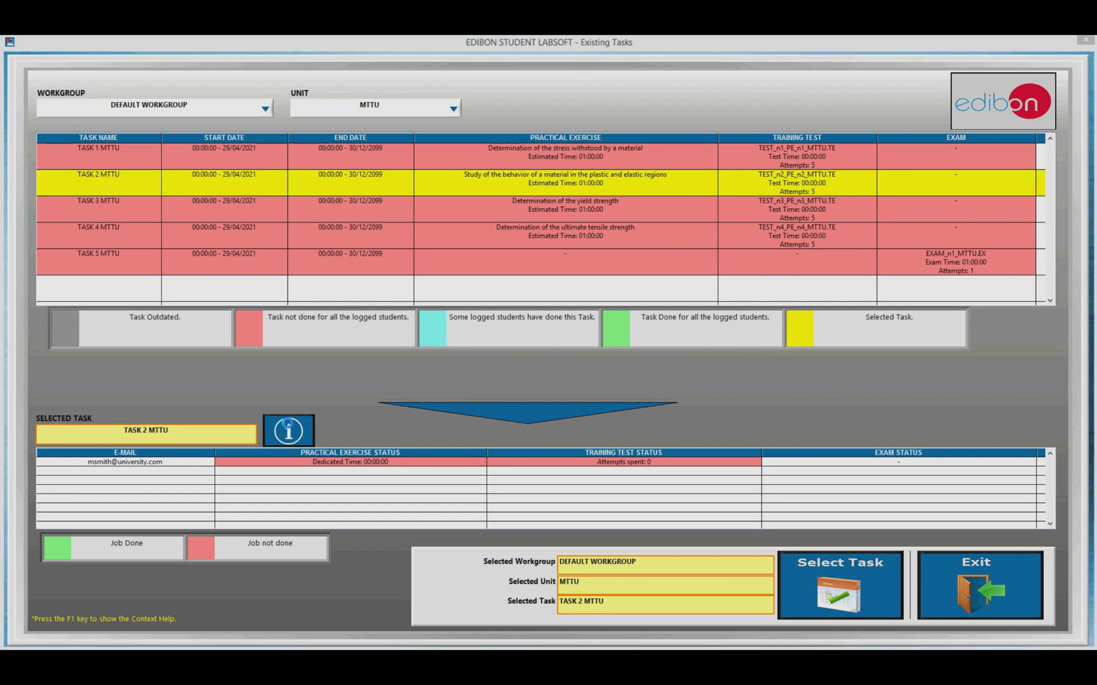
{"action": "left_click", "coordinate": [557, 408]}
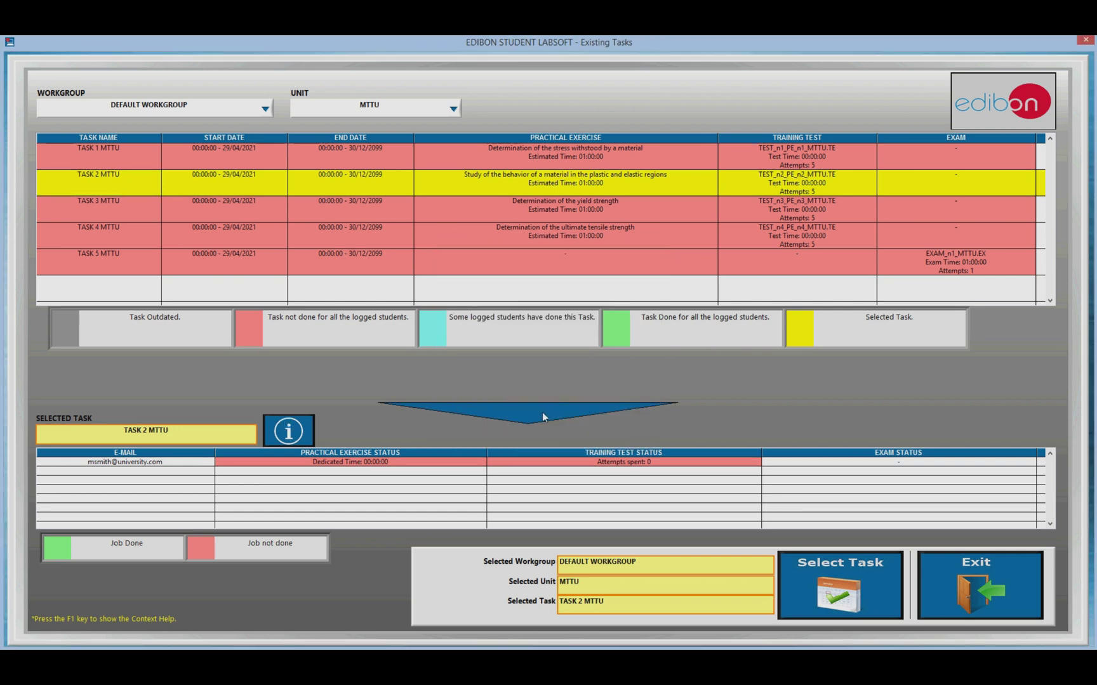
{"action": "left_click", "coordinate": [822, 576]}
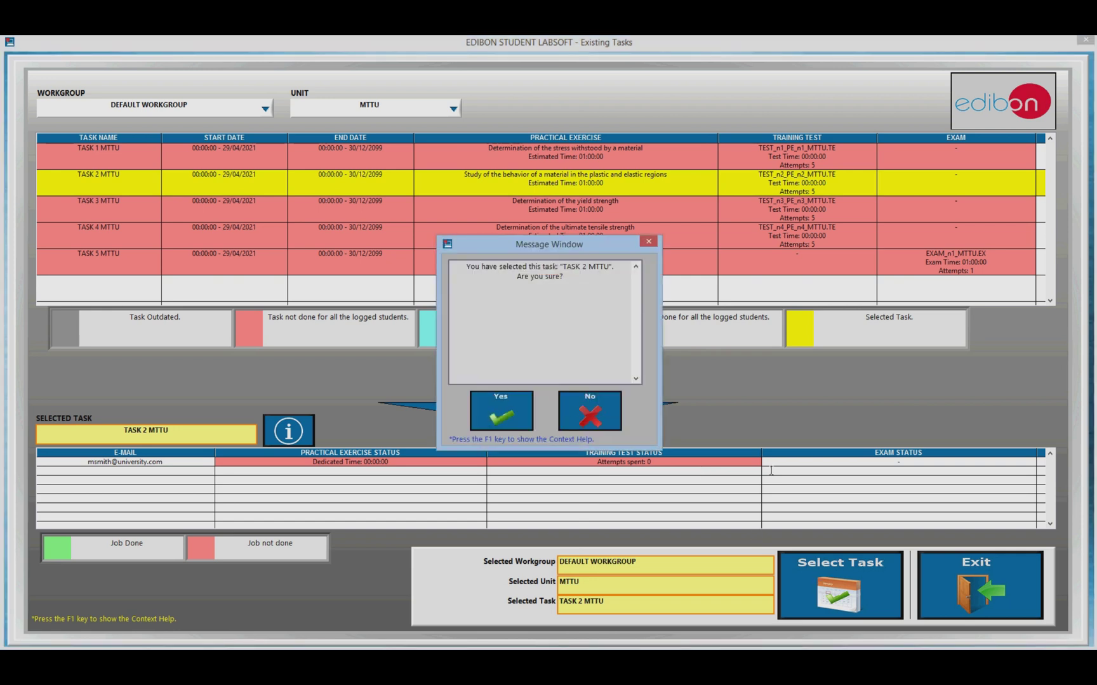
{"action": "left_click", "coordinate": [493, 408]}
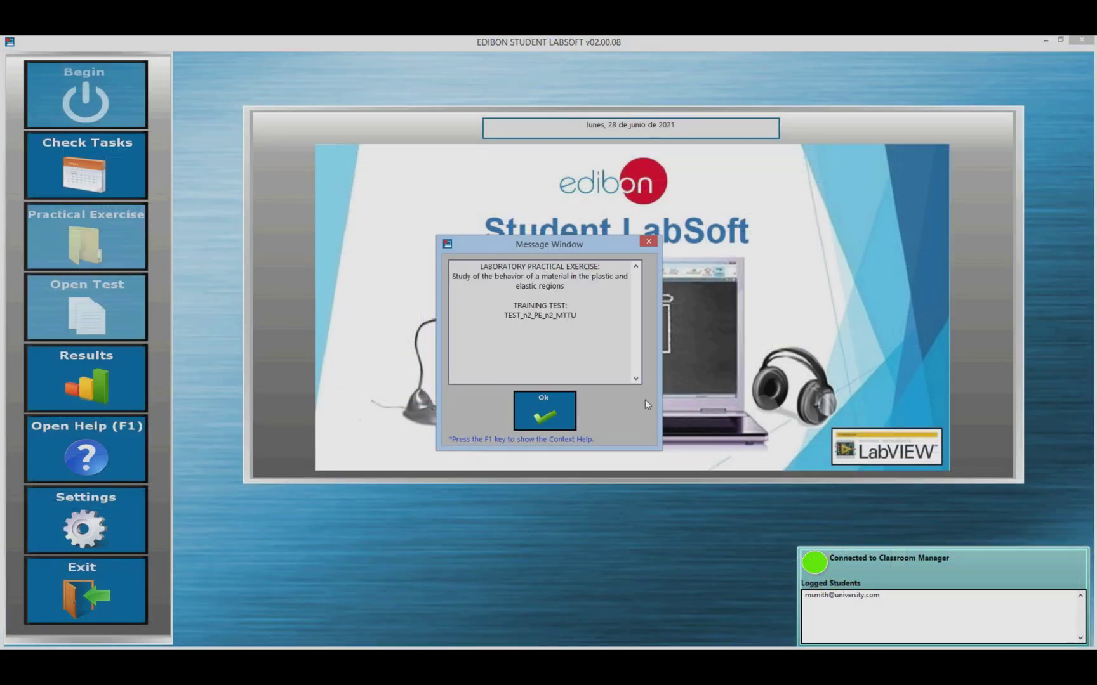
Step: Acknowledge the assignment and open the MTTU plastic and elastic regions exercise manual
{"action": "left_click", "coordinate": [544, 411]}
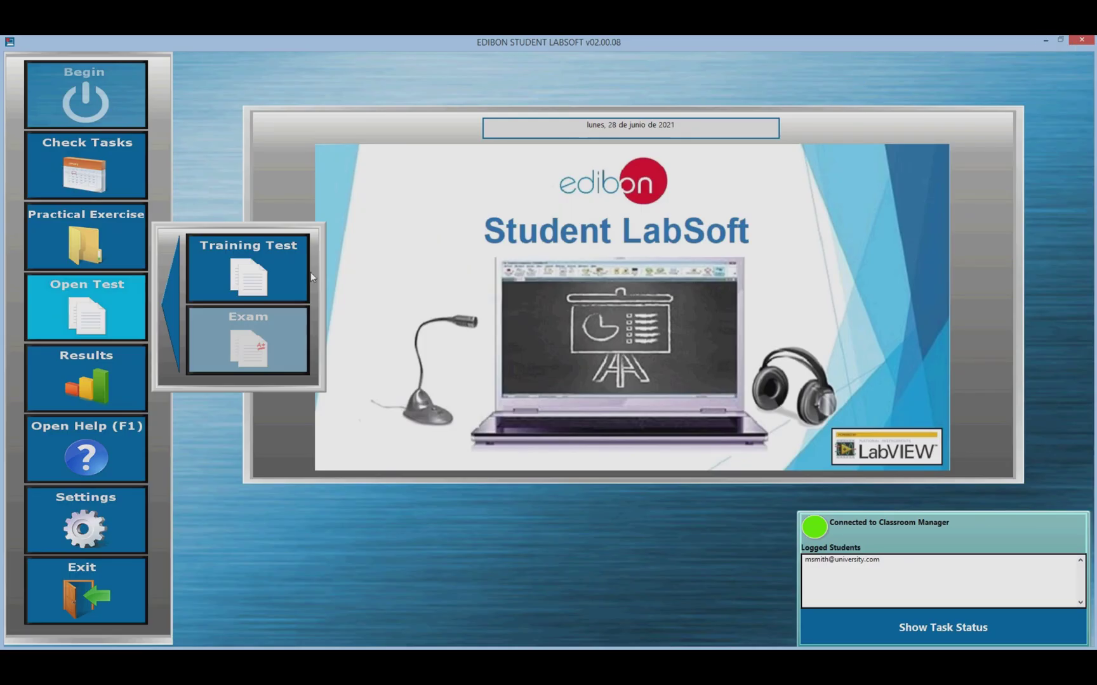
{"action": "left_click", "coordinate": [305, 272]}
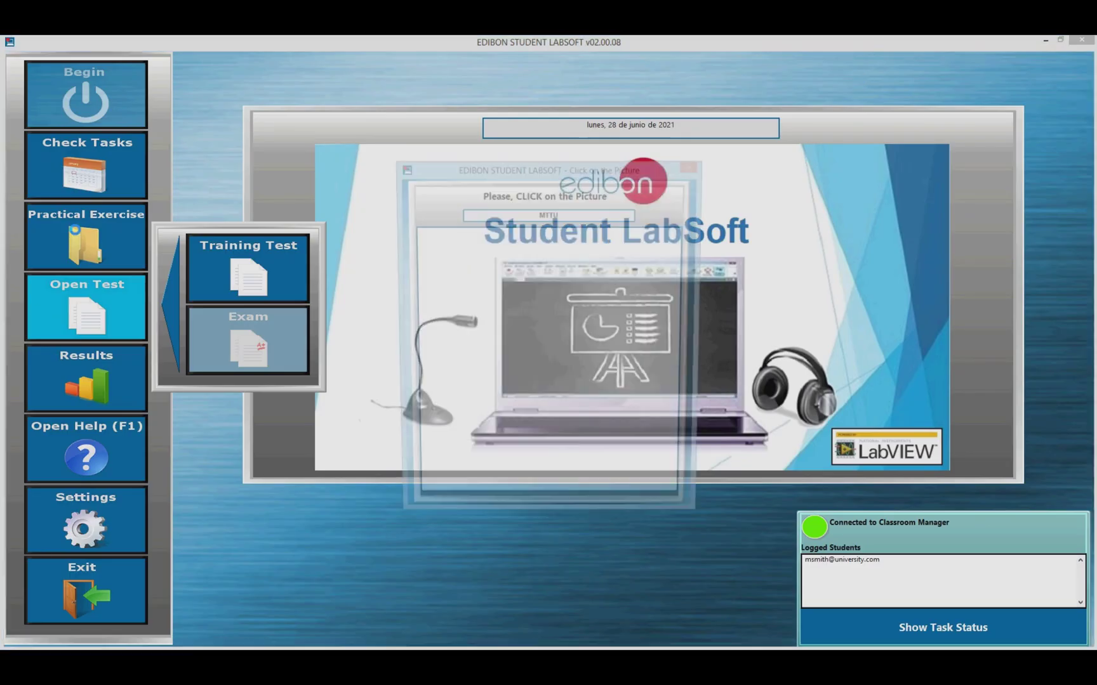
{"action": "left_click", "coordinate": [536, 219]}
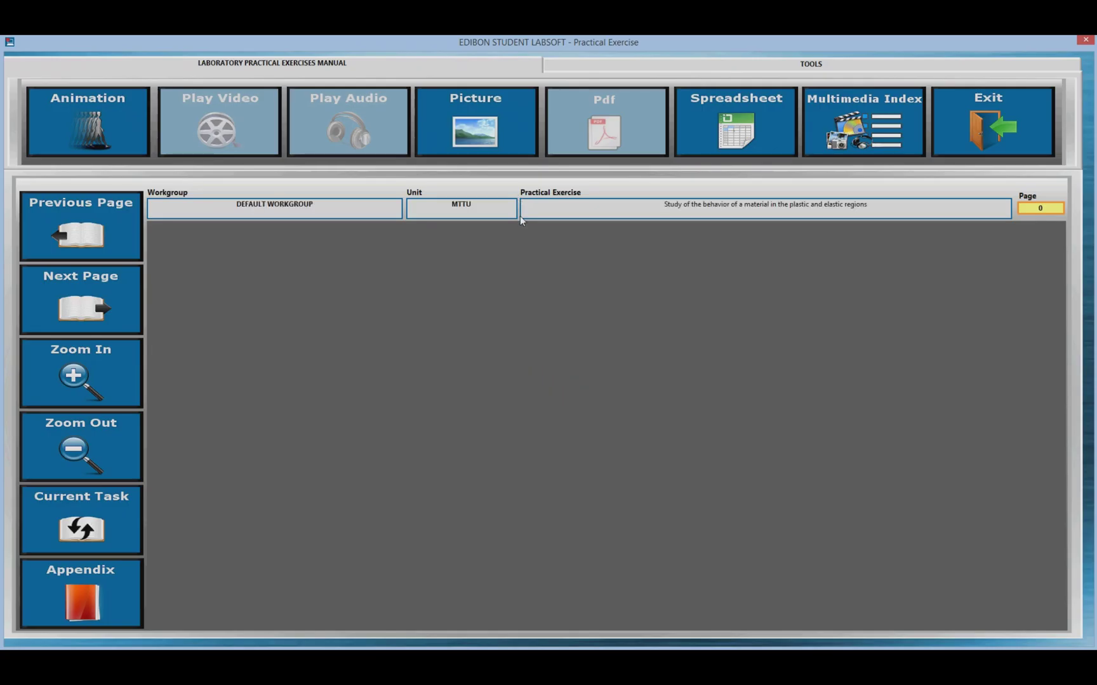